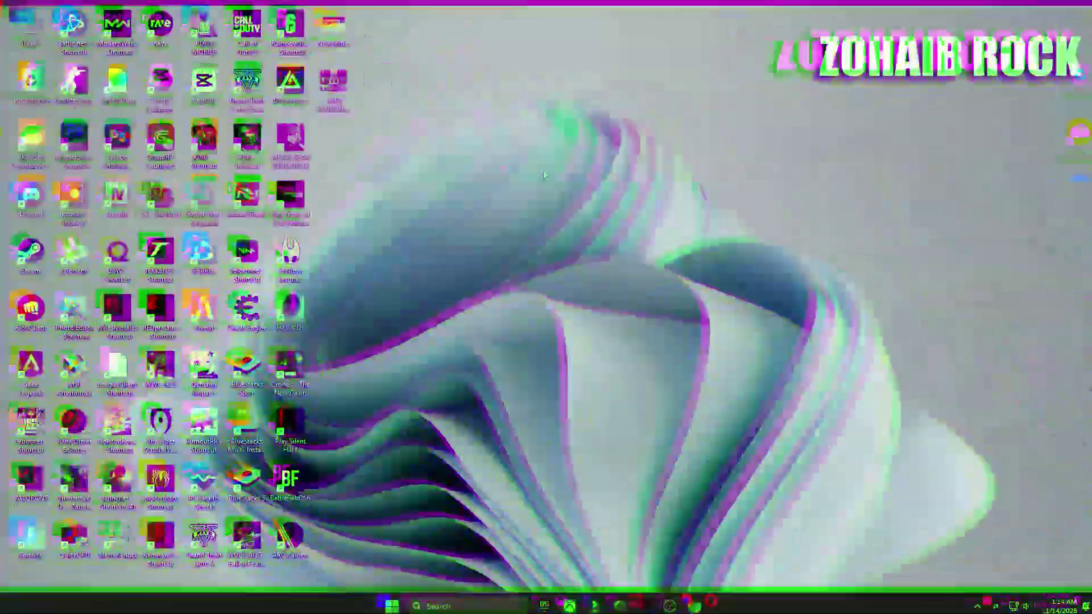
Check the installed driver version and available updates in AMD Software: Adrenalin Edition, including AMD Install Manager, and close both.
{"action": "right_click", "coordinate": [528, 146]}
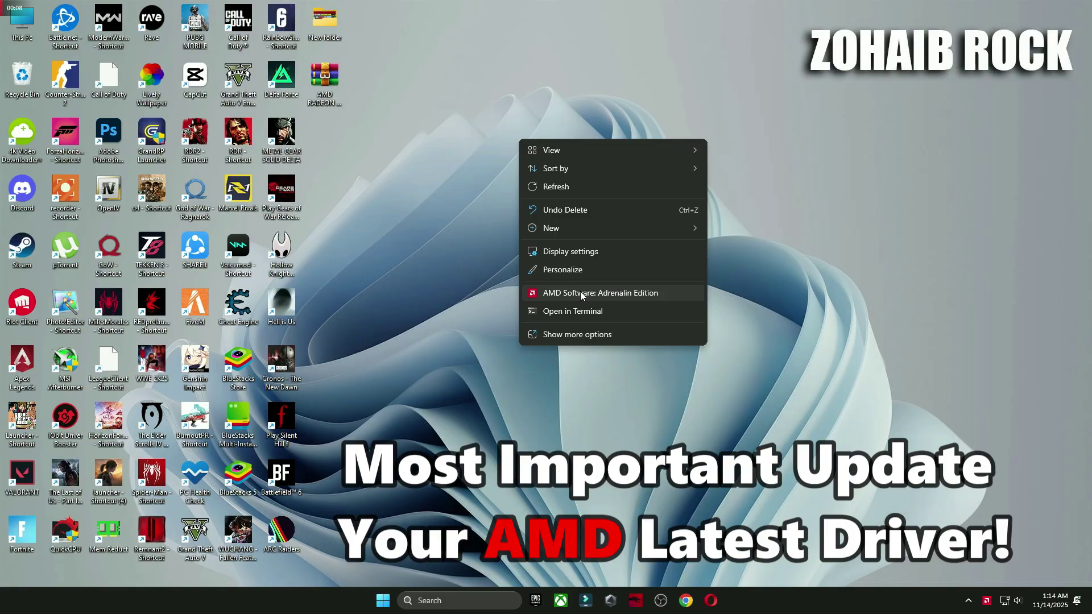
{"action": "left_click", "coordinate": [598, 295]}
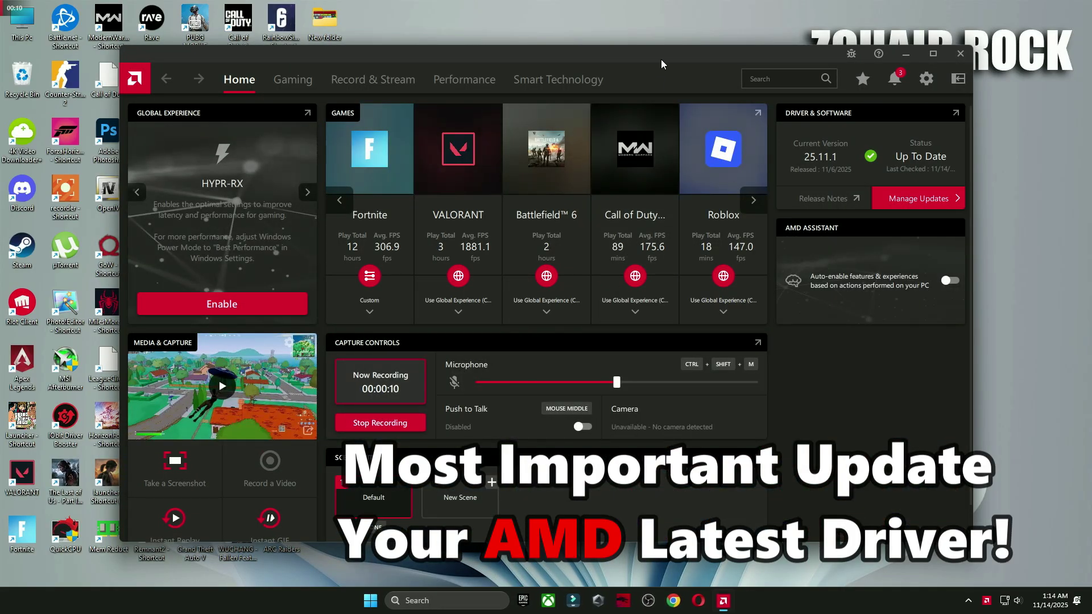
{"action": "left_click_drag", "start_coordinate": [658, 61], "coordinate": [764, 92]}
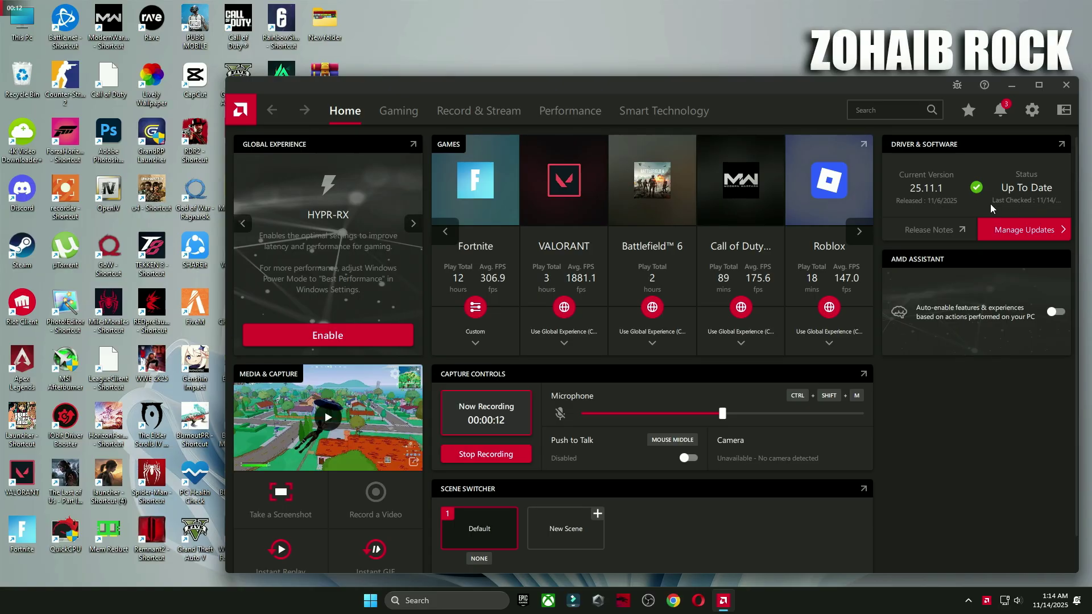
{"action": "left_click", "coordinate": [1001, 235]}
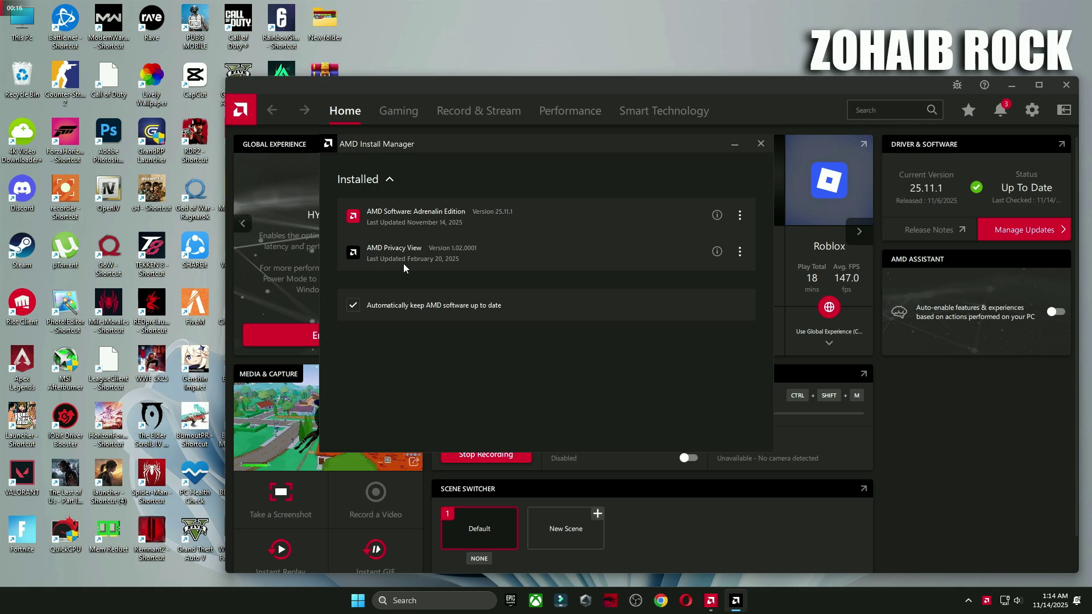
{"action": "left_click", "coordinate": [756, 150]}
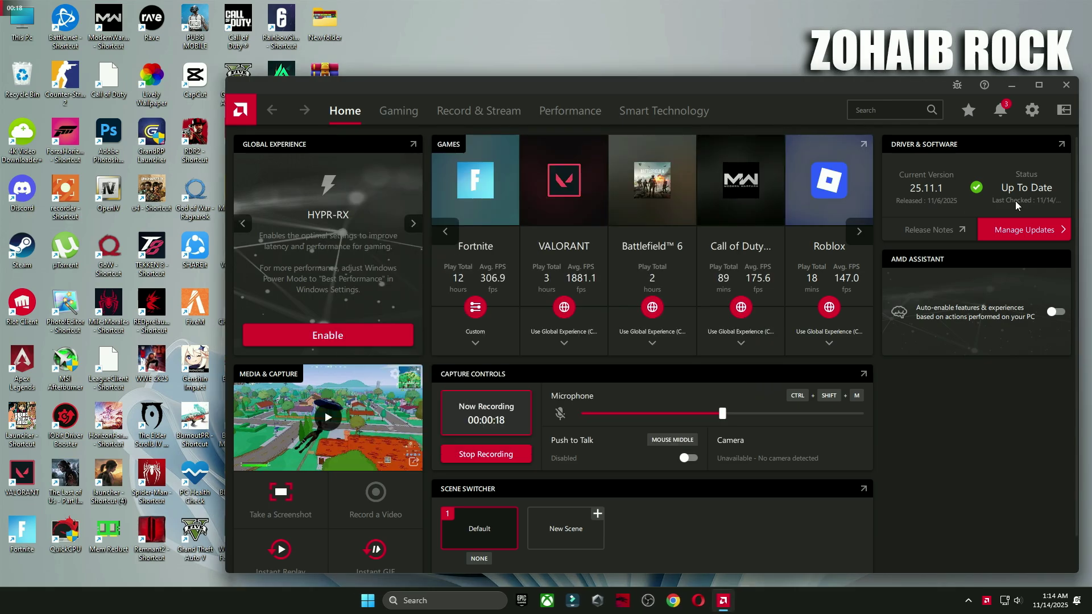
{"action": "left_click", "coordinate": [1067, 86]}
Extract the AMD Radeon optimize pack archive on the desktop and open its "1 Windows Settings Best (Registry)" folder.
{"action": "left_click_drag", "start_coordinate": [325, 74], "coordinate": [616, 163]}
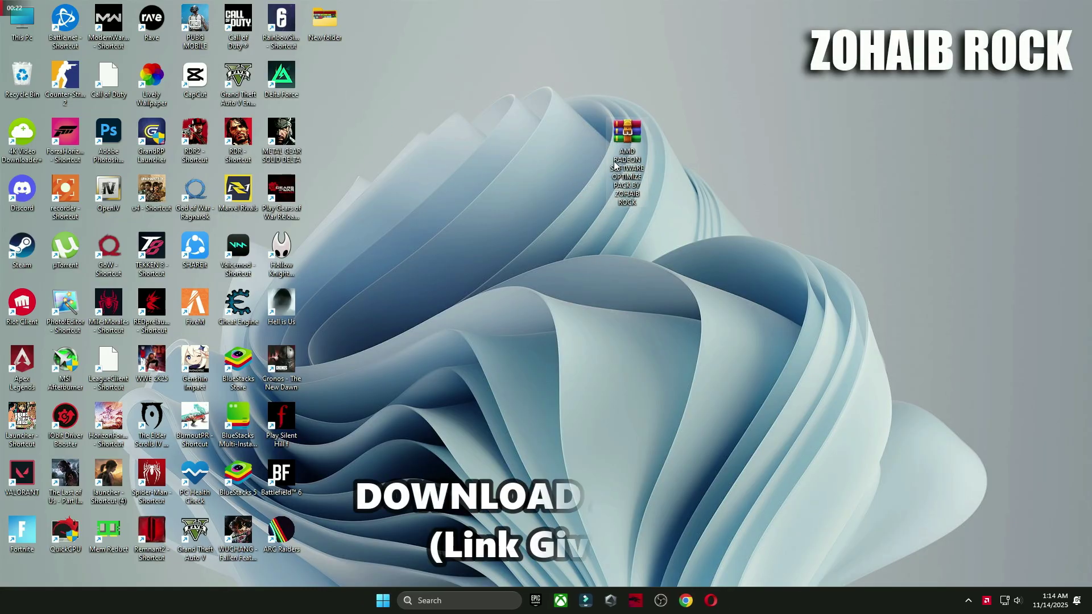
{"action": "right_click", "coordinate": [613, 145]}
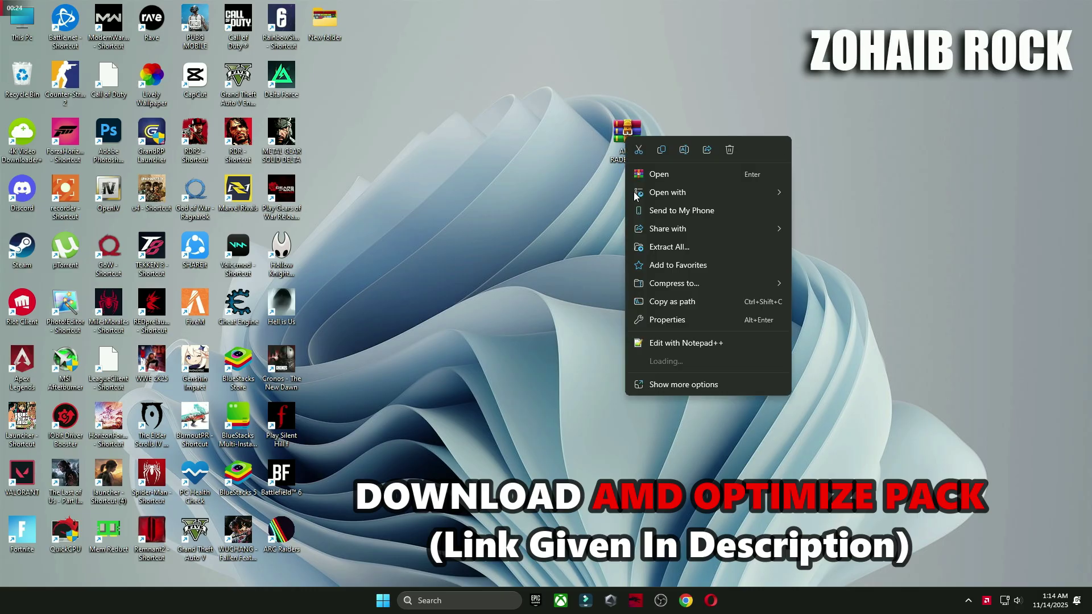
{"action": "mouse_move", "coordinate": [654, 359]}
{"action": "left_click", "coordinate": [831, 415]}
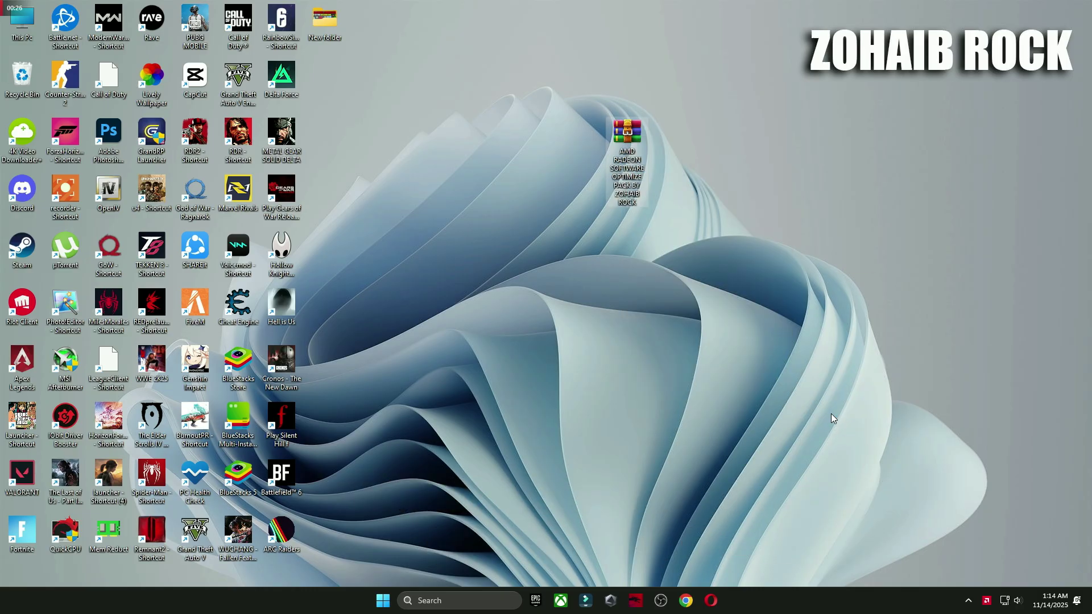
{"action": "left_click_drag", "start_coordinate": [324, 134], "coordinate": [576, 134]}
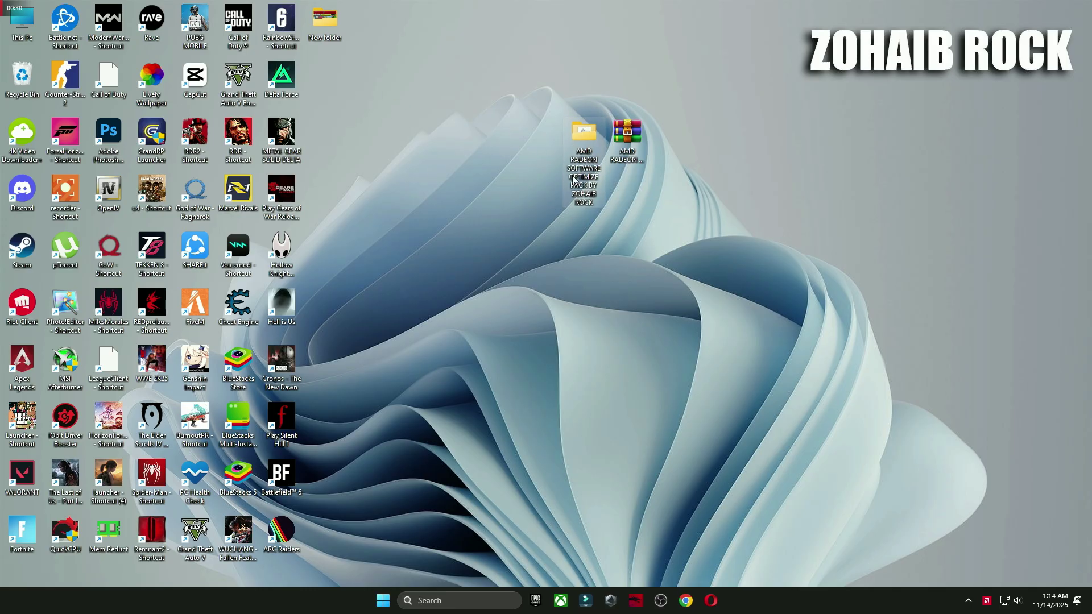
{"action": "double_click", "coordinate": [575, 131]}
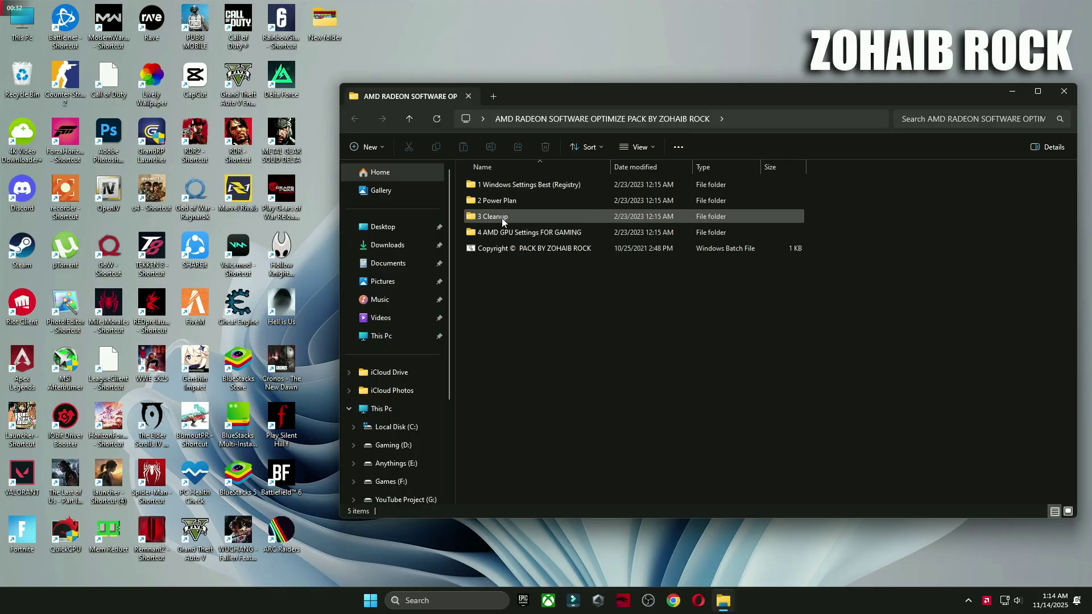
{"action": "double_click", "coordinate": [499, 185]}
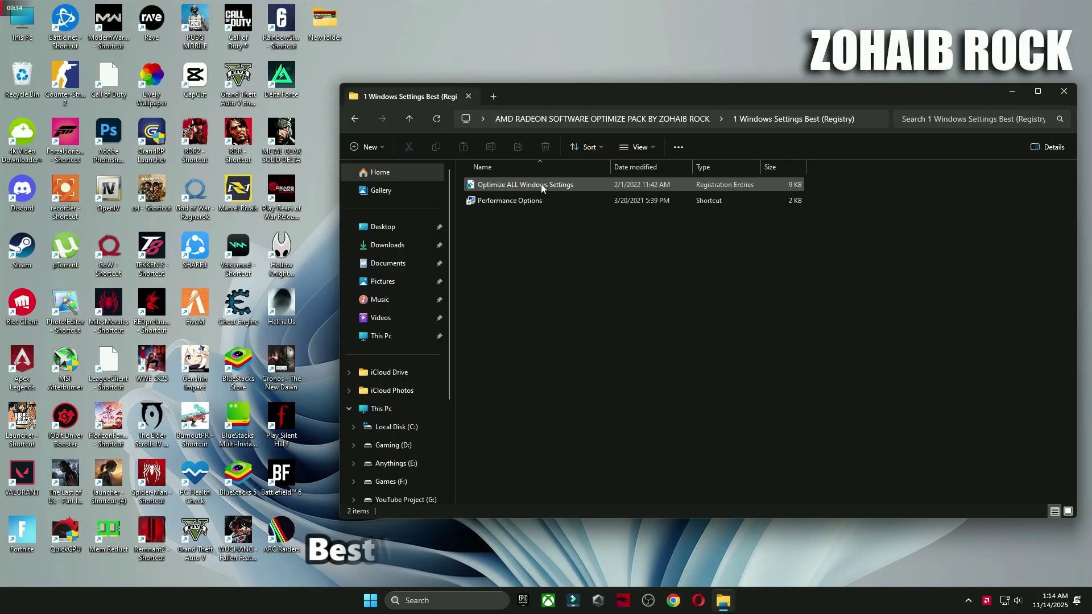
Look through the System page of Windows Settings and close it.
{"action": "left_click", "coordinate": [371, 600]}
{"action": "left_click", "coordinate": [630, 464]}
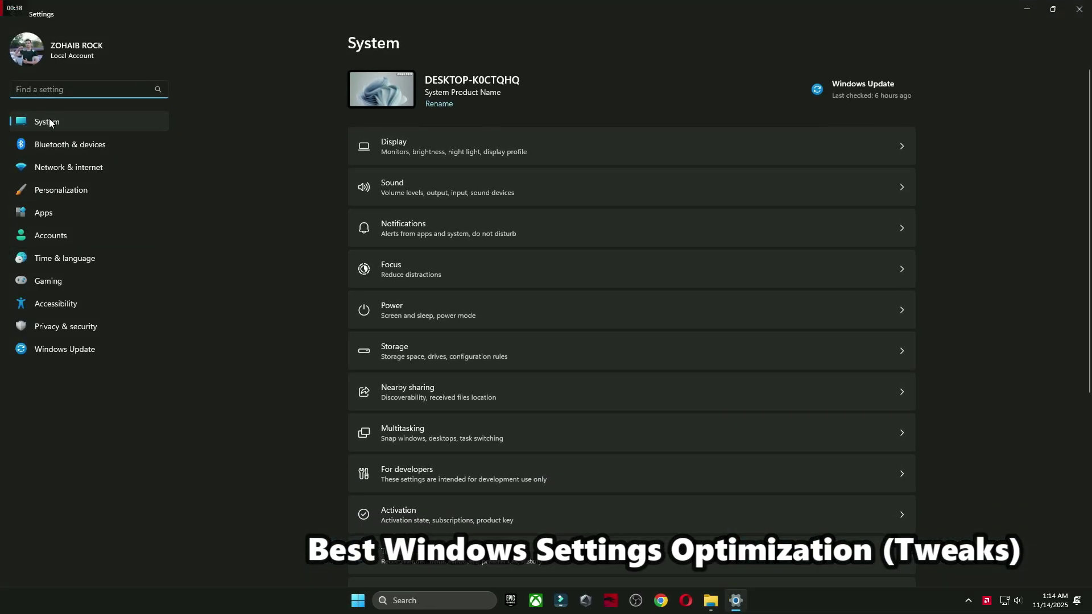
{"action": "scroll", "coordinate": [254, 219], "scroll_direction": "down", "scroll_amount": 5}
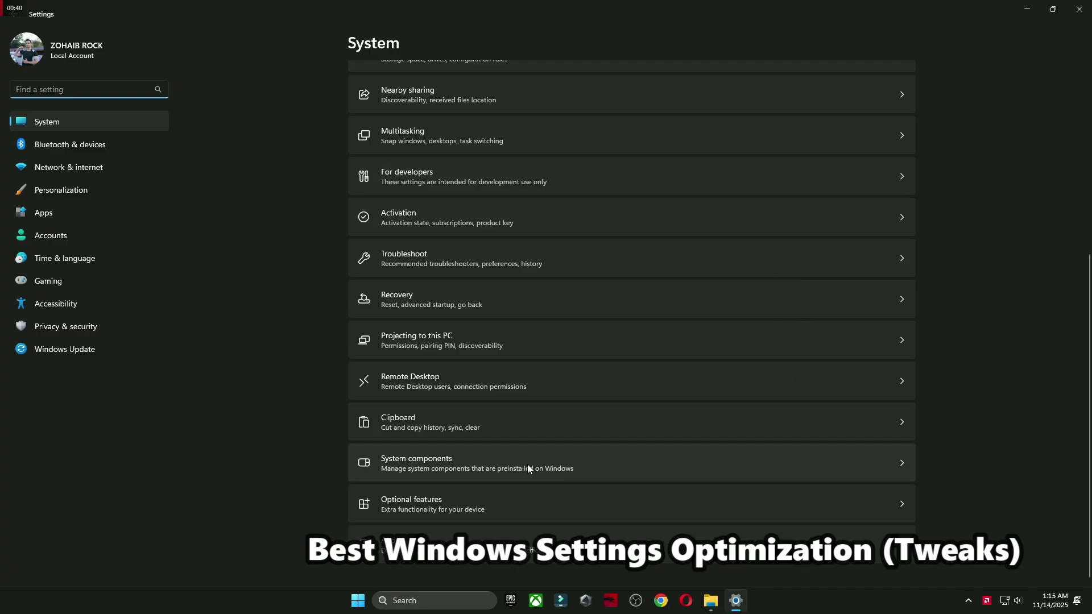
{"action": "left_click", "coordinate": [1078, 10]}
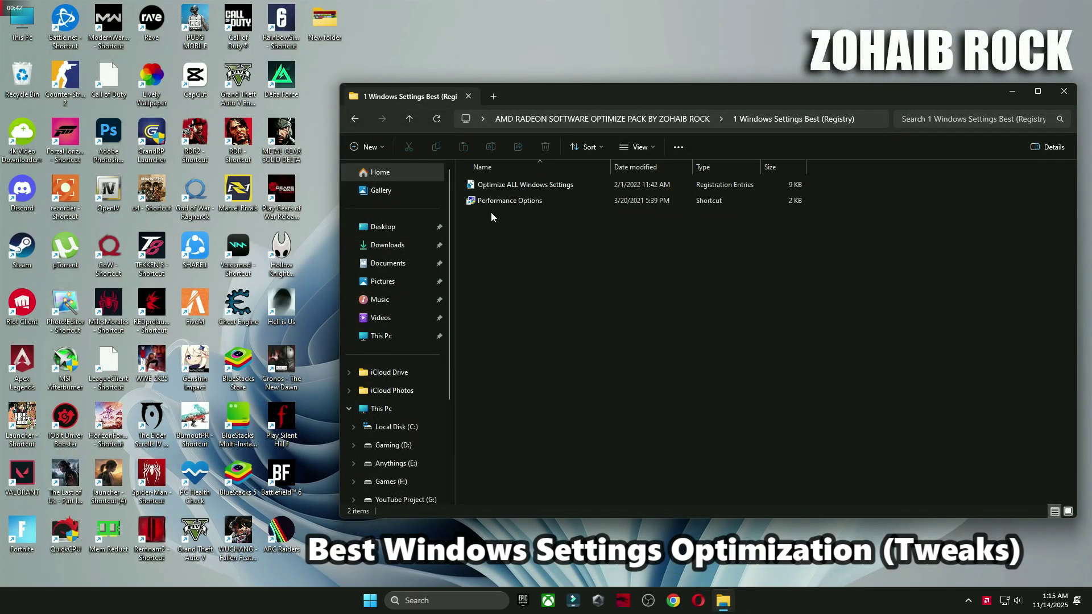
Merge the "Optimize ALL Windows Settings" registry file into the Windows registry, accepting the security and result prompts.
{"action": "left_click", "coordinate": [493, 186]}
{"action": "double_click", "coordinate": [493, 187]}
{"action": "left_click", "coordinate": [607, 389]}
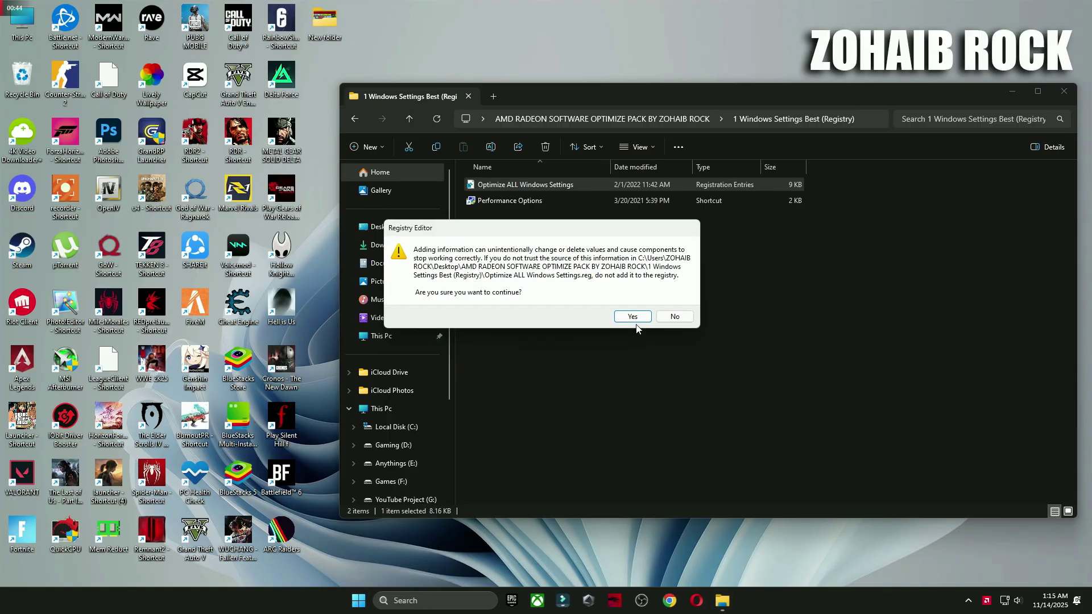
{"action": "left_click", "coordinate": [631, 317]}
{"action": "left_click", "coordinate": [674, 303]}
Set the visual effects in Performance Options to "Let Windows choose what's best for my computer".
{"action": "double_click", "coordinate": [504, 201]}
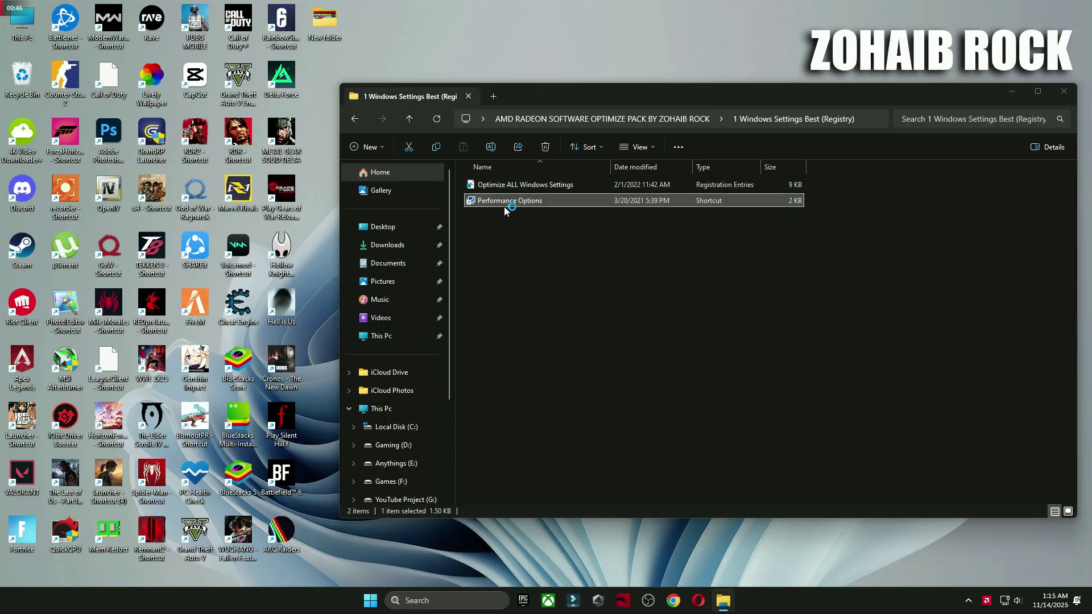
{"action": "left_click_drag", "start_coordinate": [146, 17], "coordinate": [592, 117]}
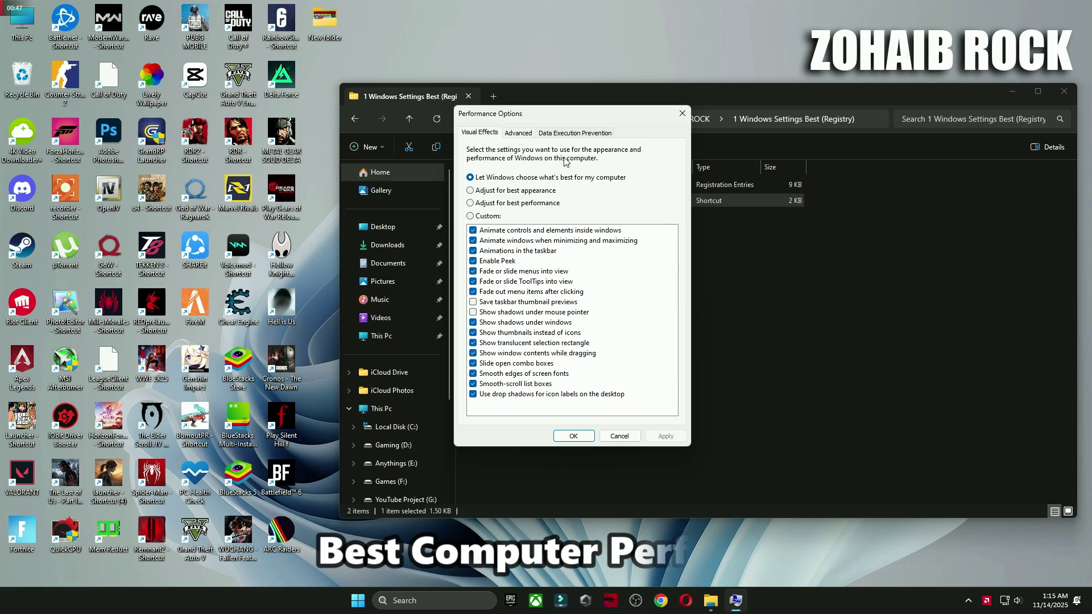
{"action": "left_click", "coordinate": [471, 203]}
{"action": "left_click", "coordinate": [484, 178]}
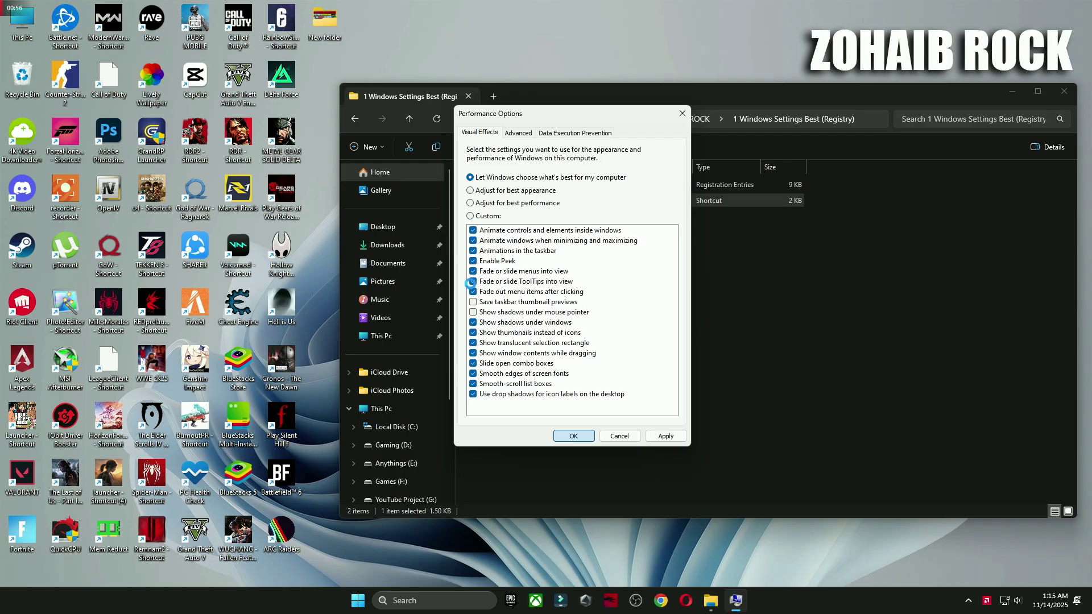
Return to the optimize pack's main folder and open its "2 Power Plan" folder.
{"action": "left_click", "coordinate": [355, 119]}
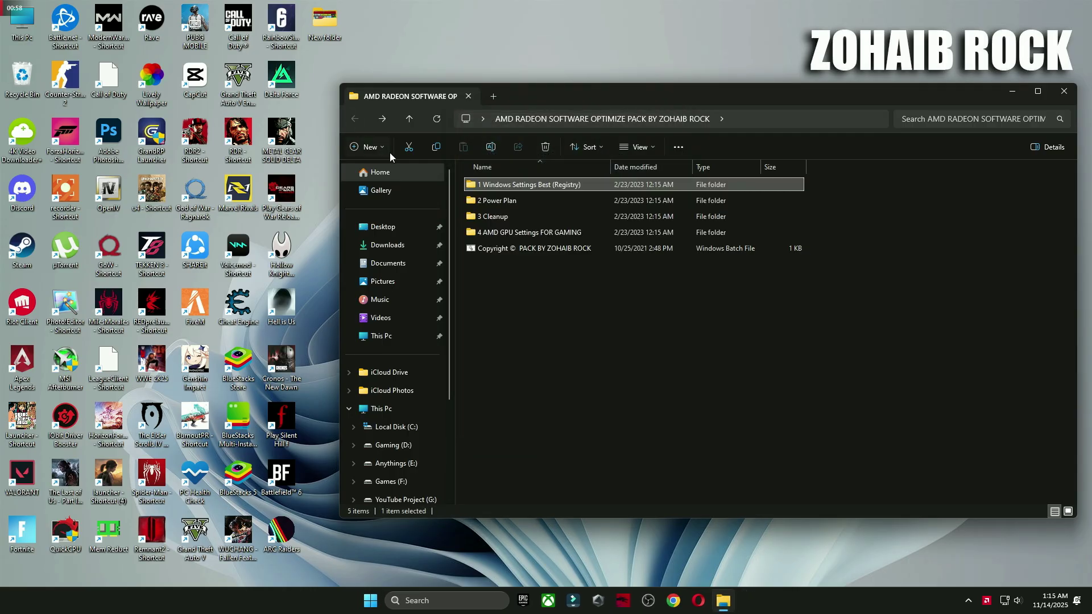
{"action": "left_click", "coordinate": [496, 202]}
{"action": "double_click", "coordinate": [496, 201]}
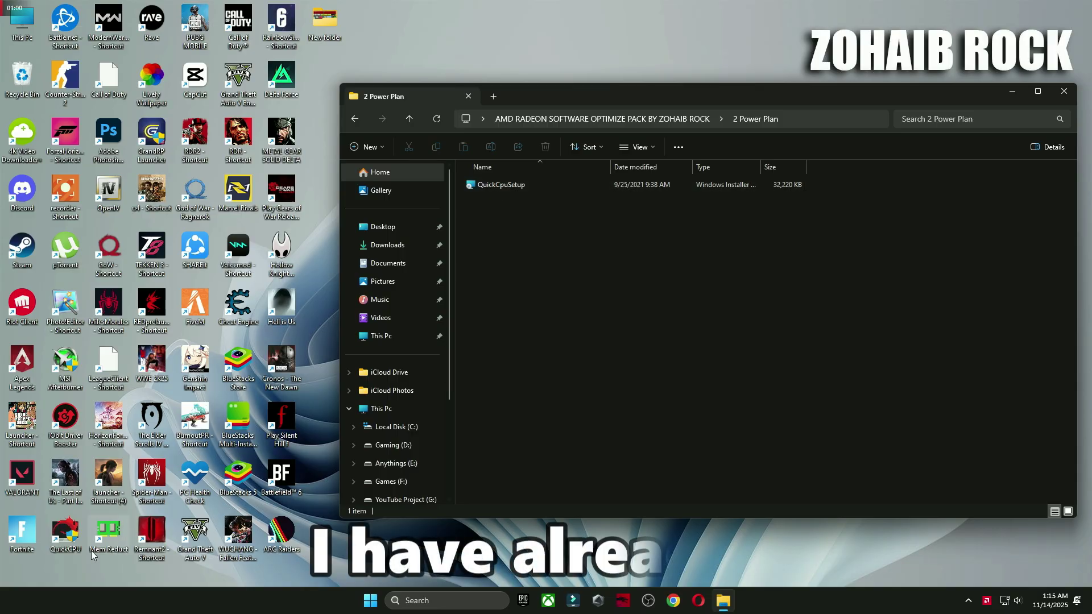
Launch Quick CPU from the desktop, minimise the folder window and dismiss the application update notice.
{"action": "double_click", "coordinate": [56, 534]}
{"action": "left_click", "coordinate": [575, 392]}
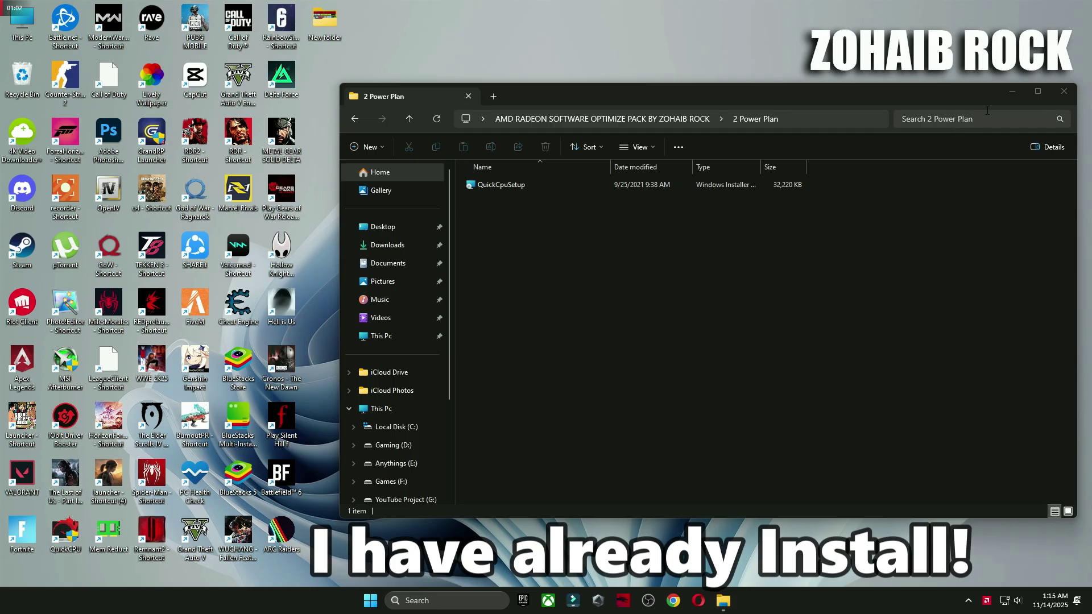
{"action": "left_click", "coordinate": [1007, 91]}
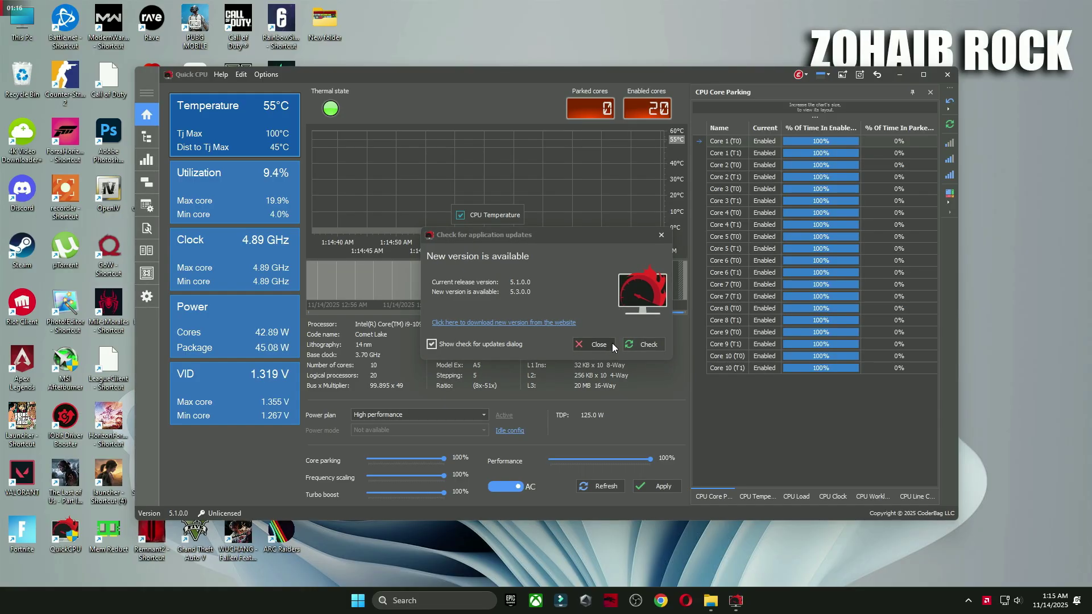
{"action": "left_click", "coordinate": [598, 345]}
Apply the High performance power plan with core parking, frequency scaling, turbo boost and performance at 100%, and close Quick CPU.
{"action": "left_click", "coordinate": [391, 414]}
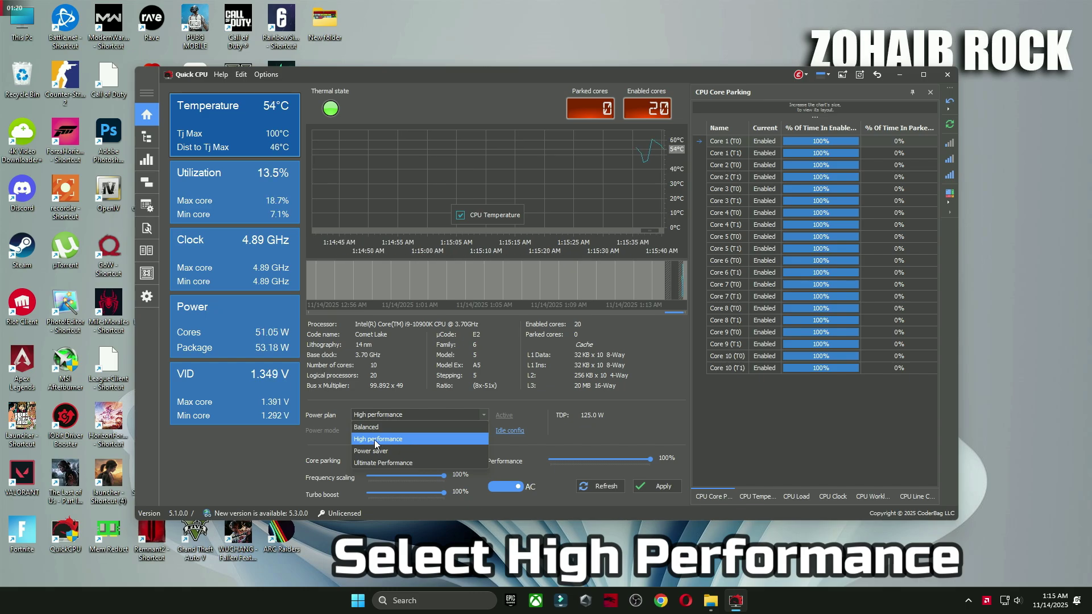
{"action": "left_click", "coordinate": [374, 439]}
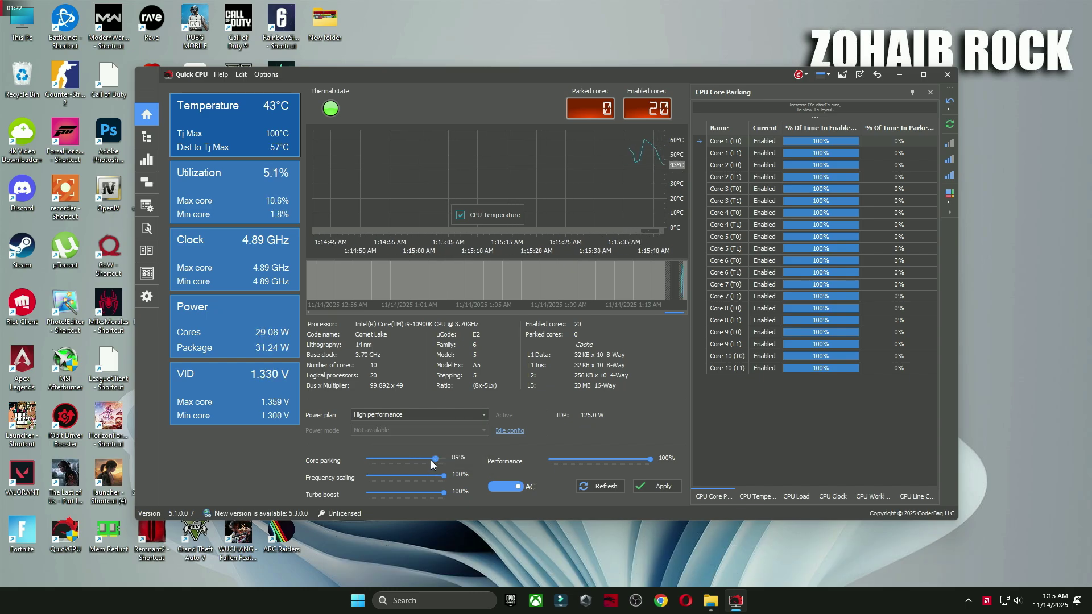
{"action": "left_click_drag", "start_coordinate": [443, 476], "coordinate": [306, 492]}
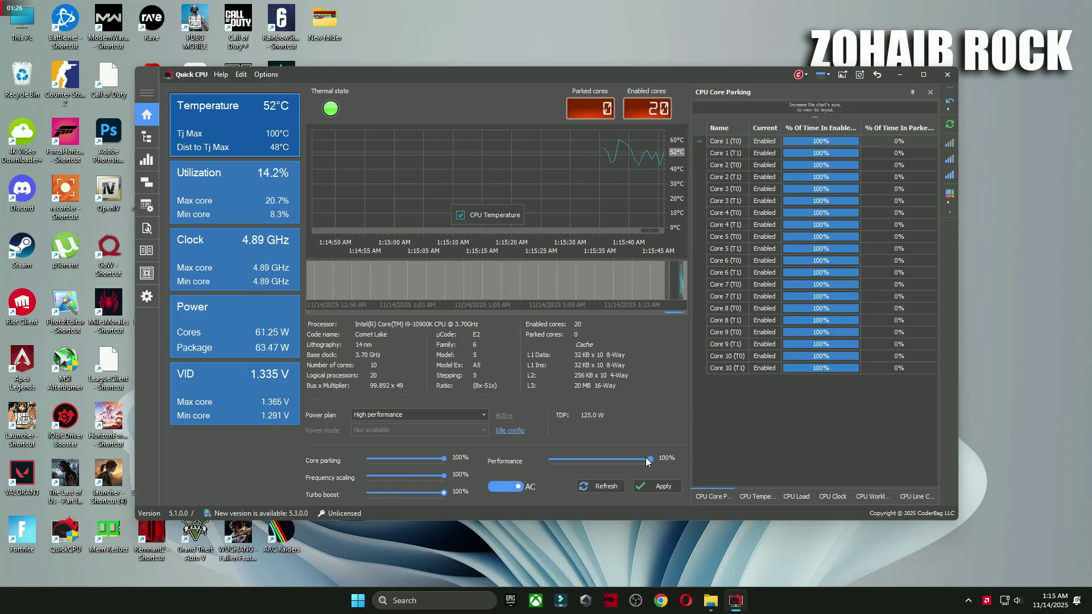
{"action": "left_click_drag", "start_coordinate": [650, 459], "coordinate": [684, 458]}
{"action": "left_click", "coordinate": [658, 486]}
{"action": "left_click", "coordinate": [629, 342]}
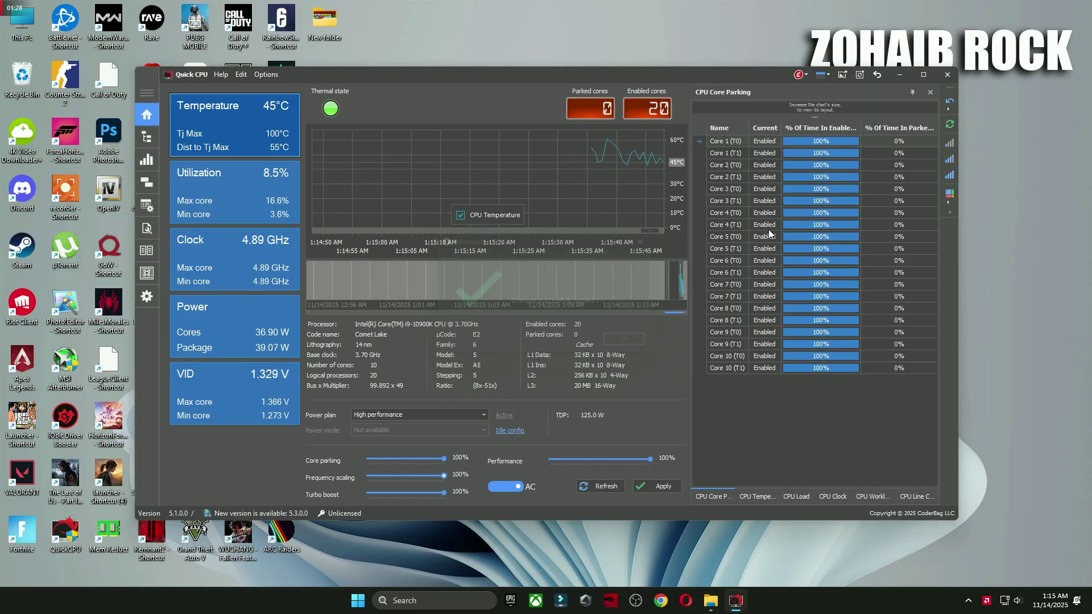
{"action": "left_click", "coordinate": [947, 75]}
Search Windows for "power", check the active and additional plans in Power Options, and close the window.
{"action": "left_click", "coordinate": [444, 602]}
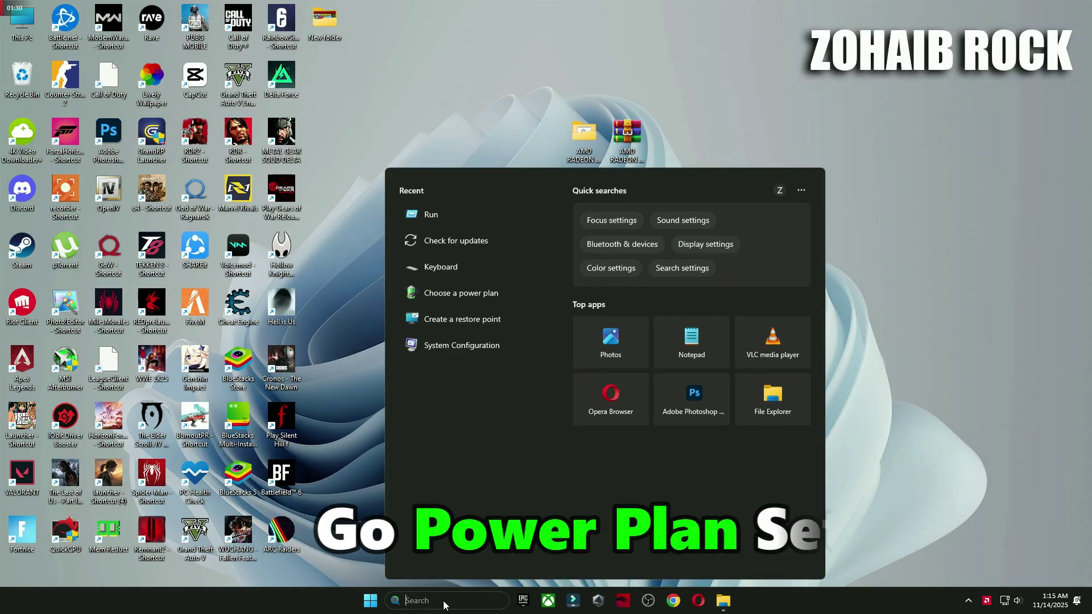
{"action": "type", "text": "power"}
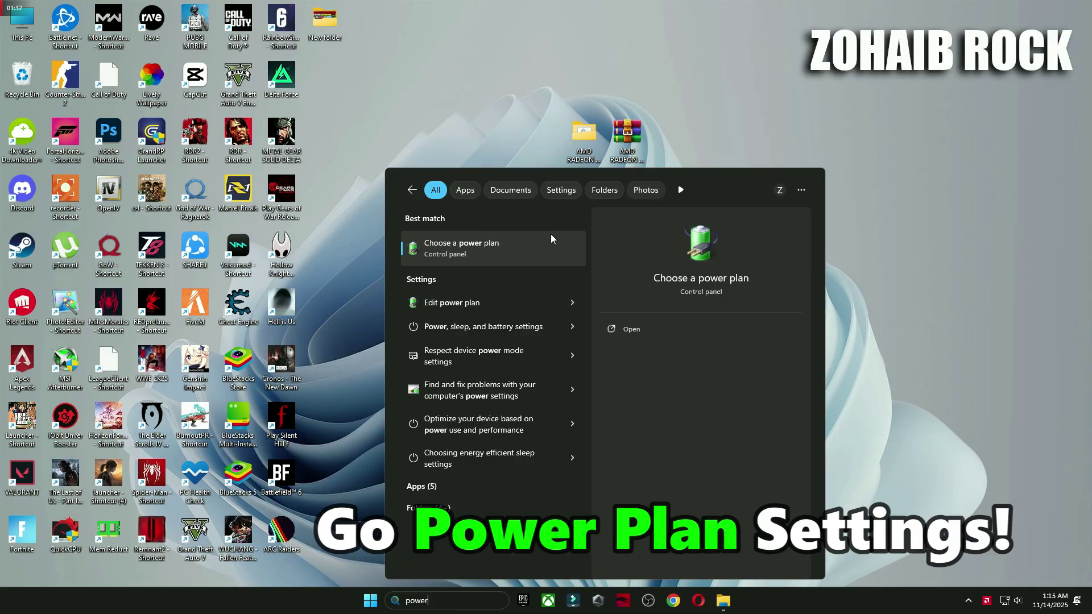
{"action": "left_click", "coordinate": [476, 247]}
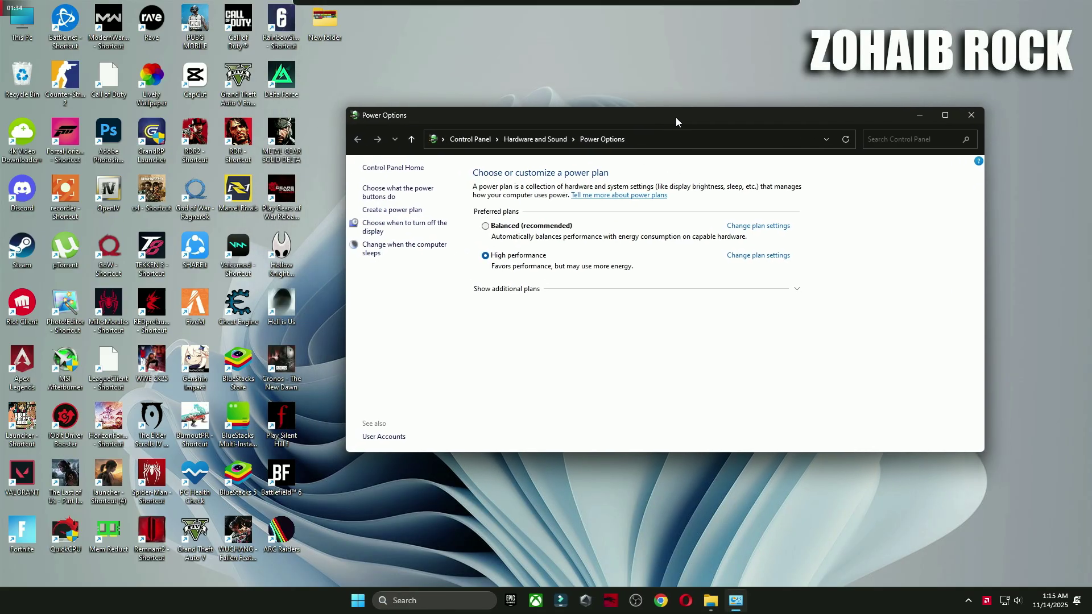
{"action": "left_click", "coordinate": [508, 275]}
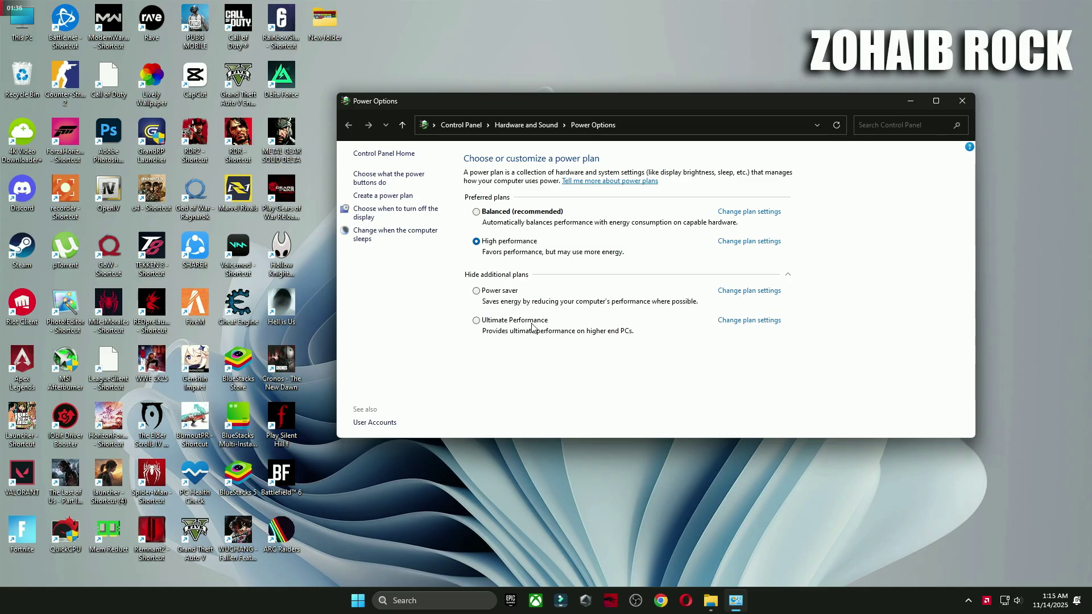
{"action": "left_click", "coordinate": [788, 274]}
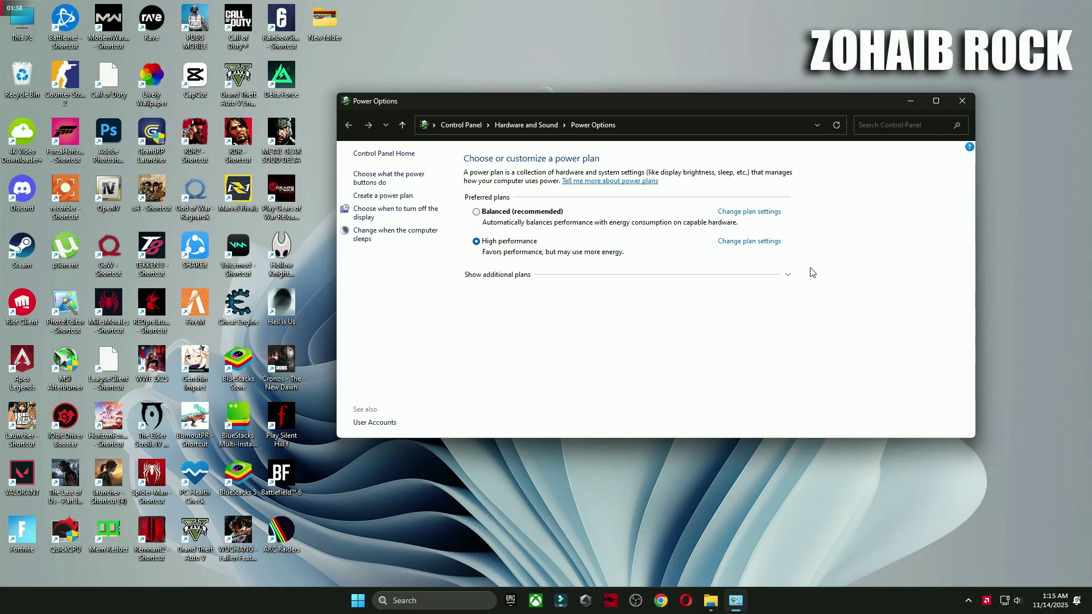
{"action": "left_click", "coordinate": [962, 103]}
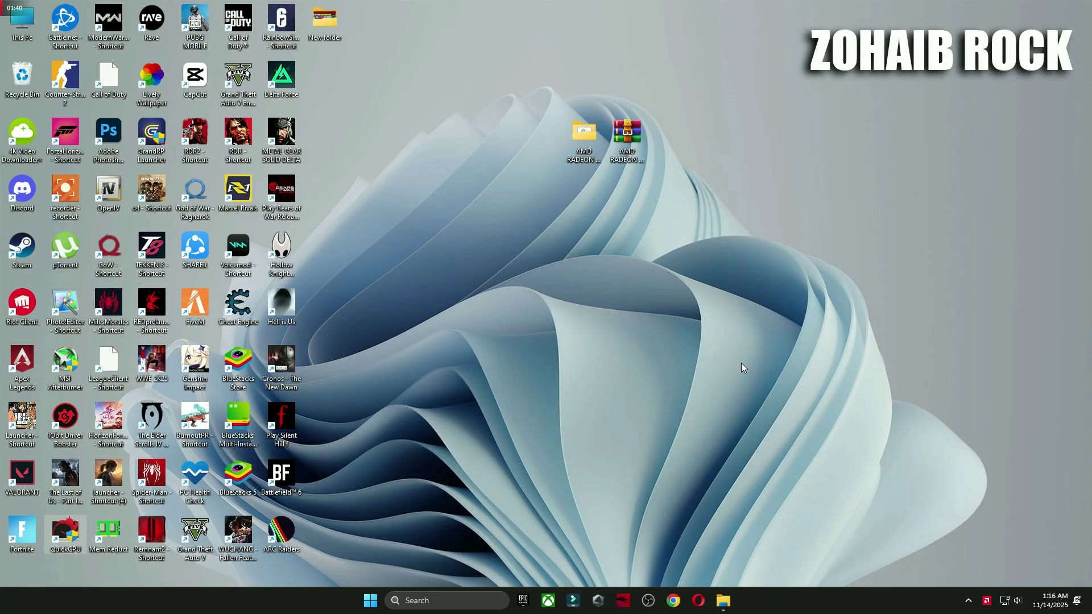
Run the "Delete Prefetch Files" and "Delete Temporary Files" scripts from the pack's "3 Cleanup" folder.
{"action": "key", "text": "alt+Tab"}
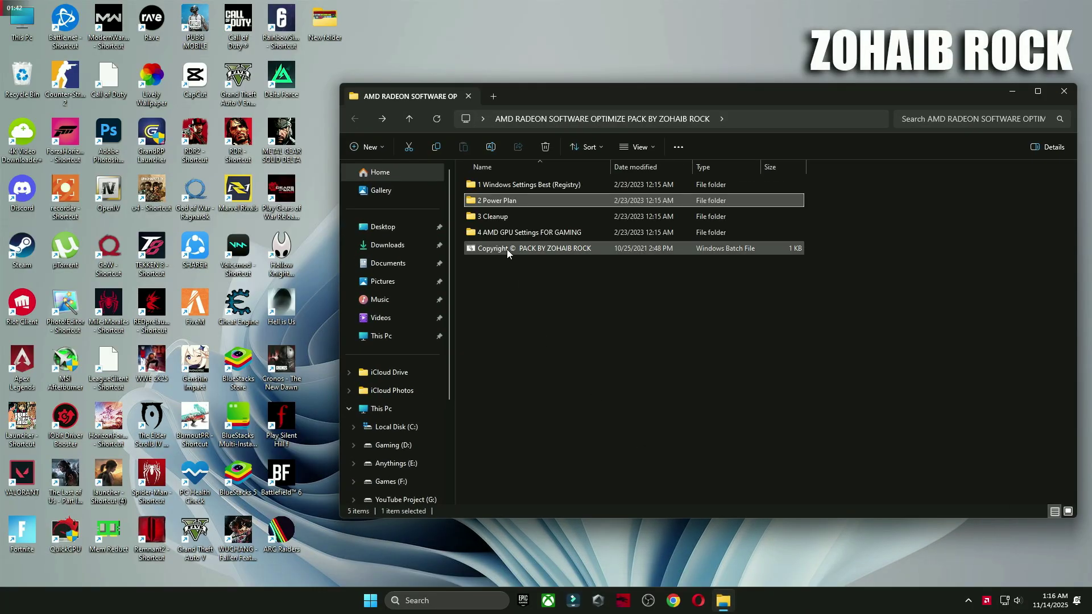
{"action": "double_click", "coordinate": [490, 217]}
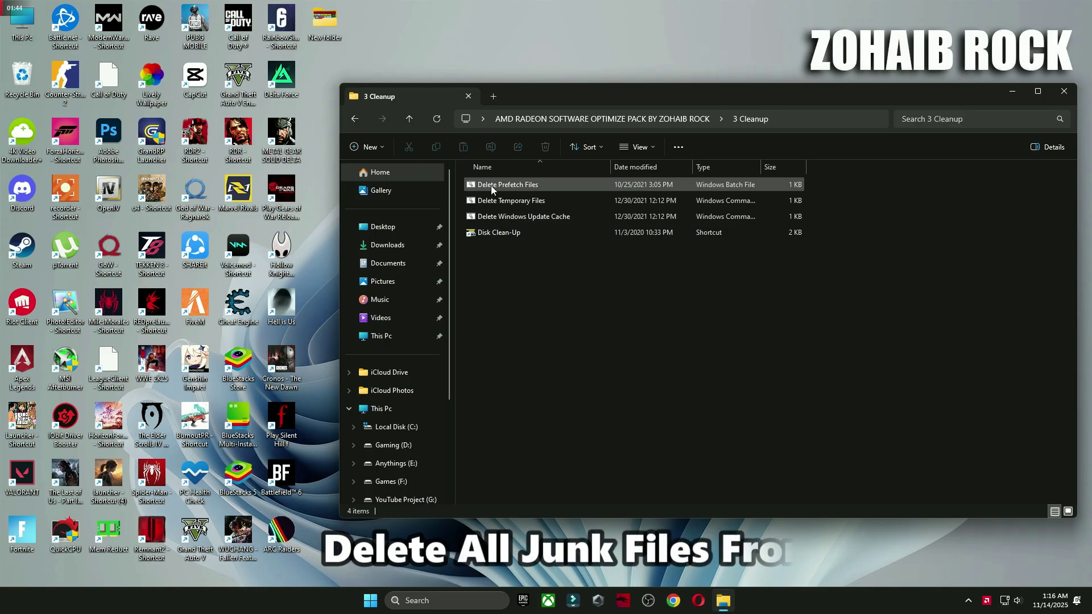
{"action": "double_click", "coordinate": [490, 185]}
{"action": "double_click", "coordinate": [497, 205]}
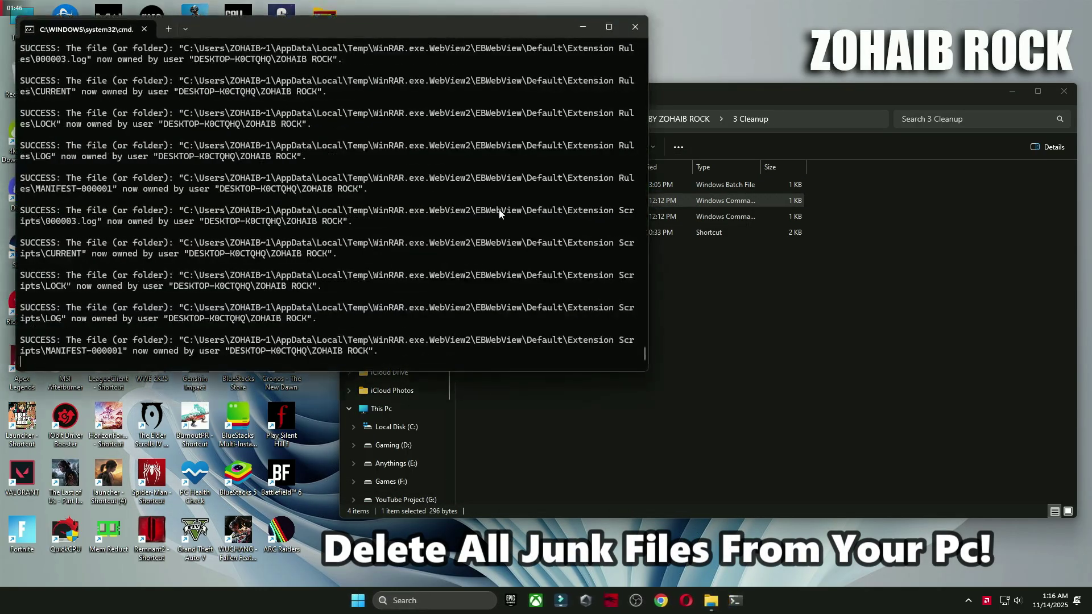
Finish the temporary files cleanup and run the "Delete Windows Update Cache" script from the same folder.
{"action": "key", "text": "Return"}
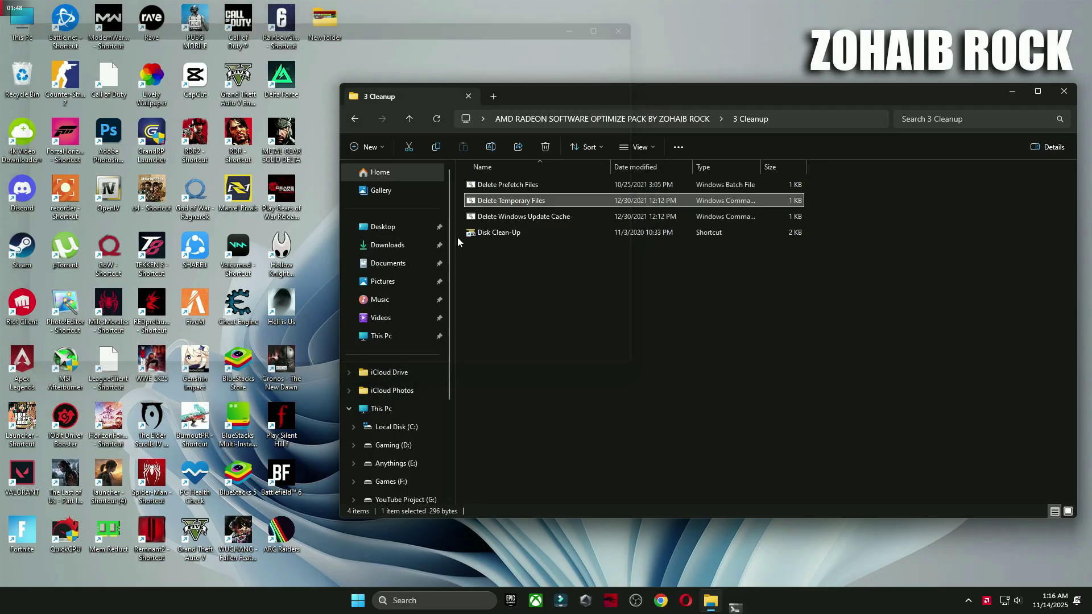
{"action": "double_click", "coordinate": [488, 218]}
{"action": "key", "text": "Return"}
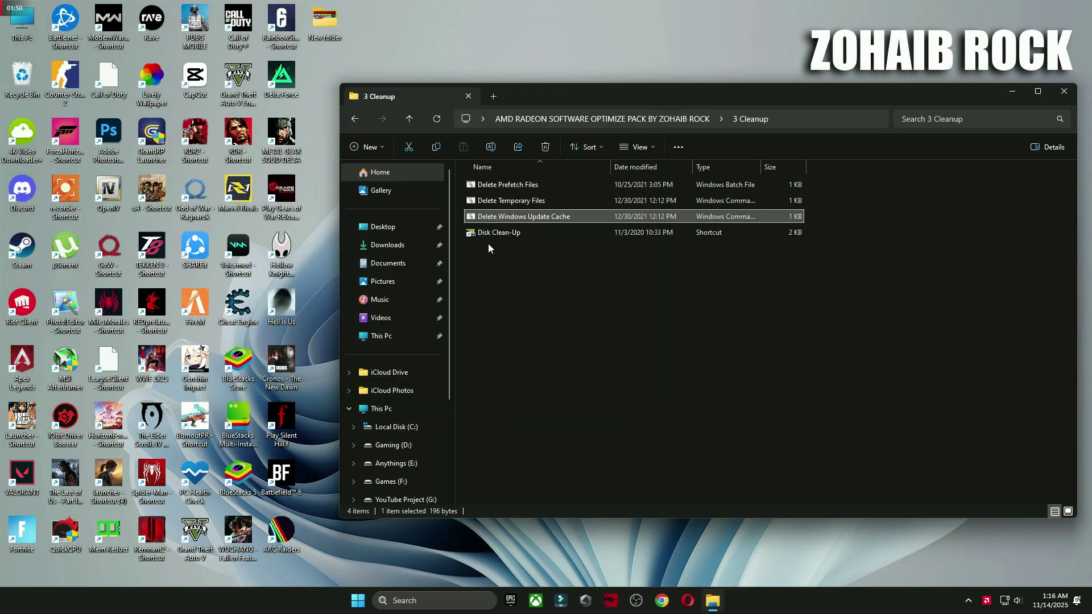
Run Disk Clean-Up on drive C:, check the file categories marked for deletion and confirm deleting them.
{"action": "double_click", "coordinate": [496, 233]}
{"action": "left_click", "coordinate": [1012, 91]}
{"action": "left_click", "coordinate": [519, 316]}
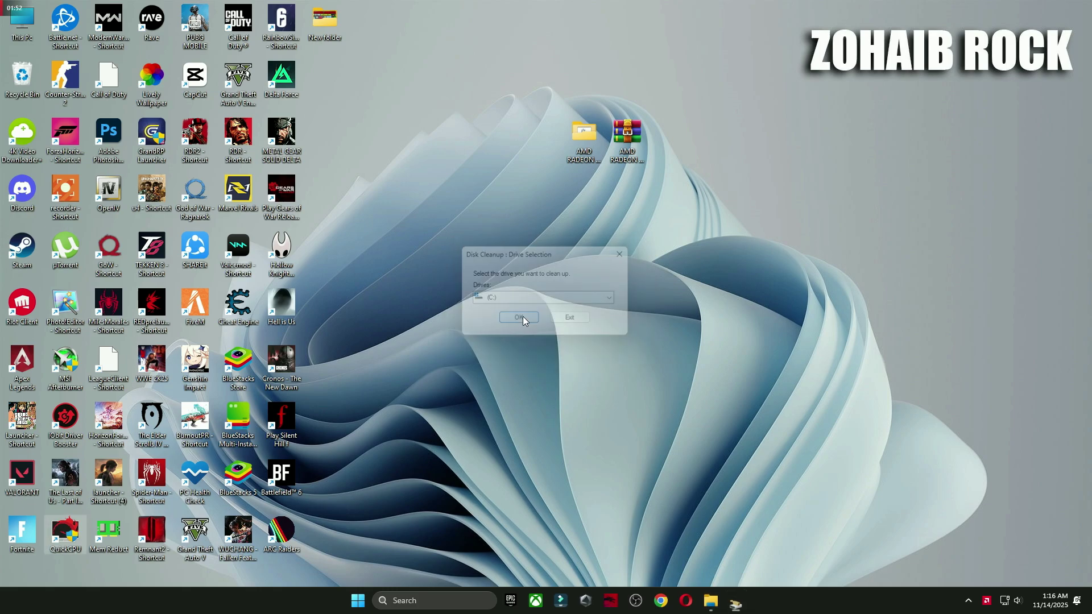
{"action": "left_click_drag", "start_coordinate": [207, 56], "coordinate": [613, 96]}
{"action": "scroll", "coordinate": [560, 184], "scroll_direction": "down", "scroll_amount": 2}
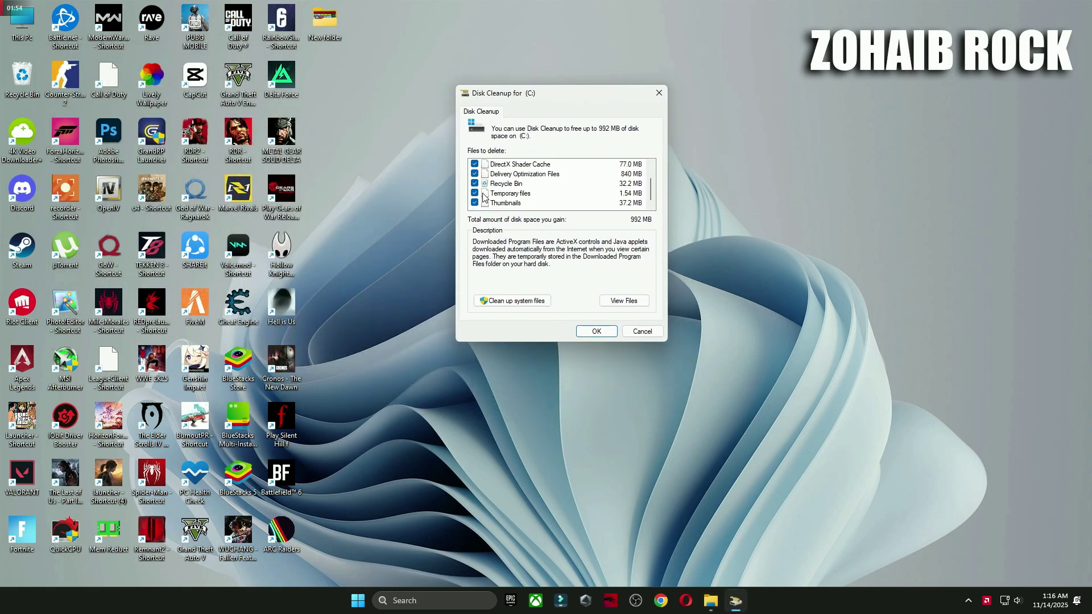
{"action": "scroll", "coordinate": [561, 184], "scroll_direction": "up", "scroll_amount": 2}
{"action": "left_click", "coordinate": [589, 332]}
{"action": "left_click", "coordinate": [565, 301]}
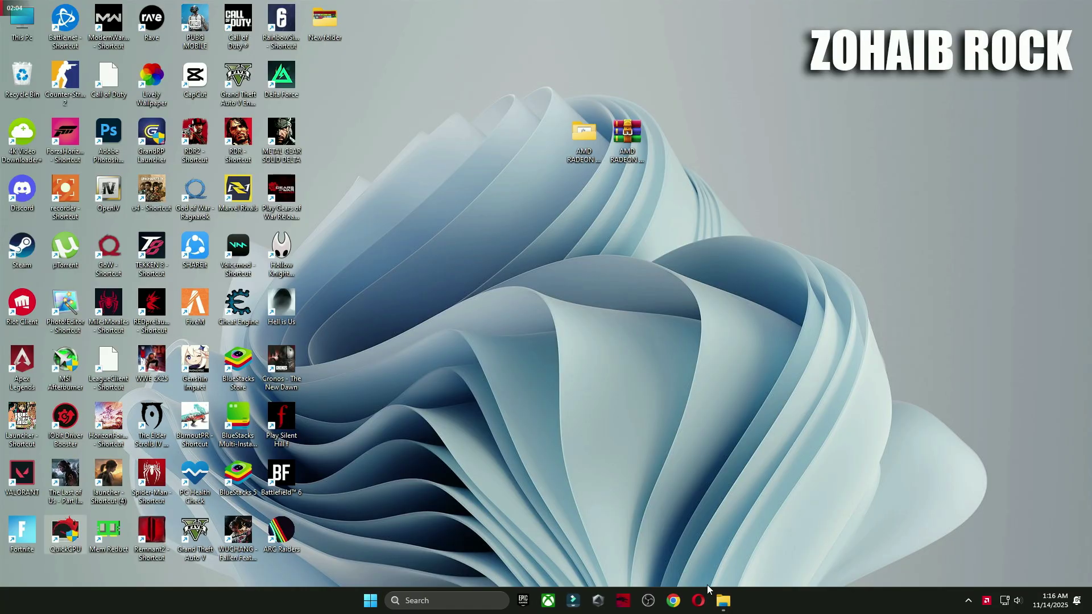
View the three AMD settings images in the pack's "4 AMD GPU Settings FOR GAMING" folder, and close the viewer and folder.
{"action": "left_click", "coordinate": [720, 600]}
{"action": "key", "text": "alt+Up"}
{"action": "double_click", "coordinate": [514, 232]}
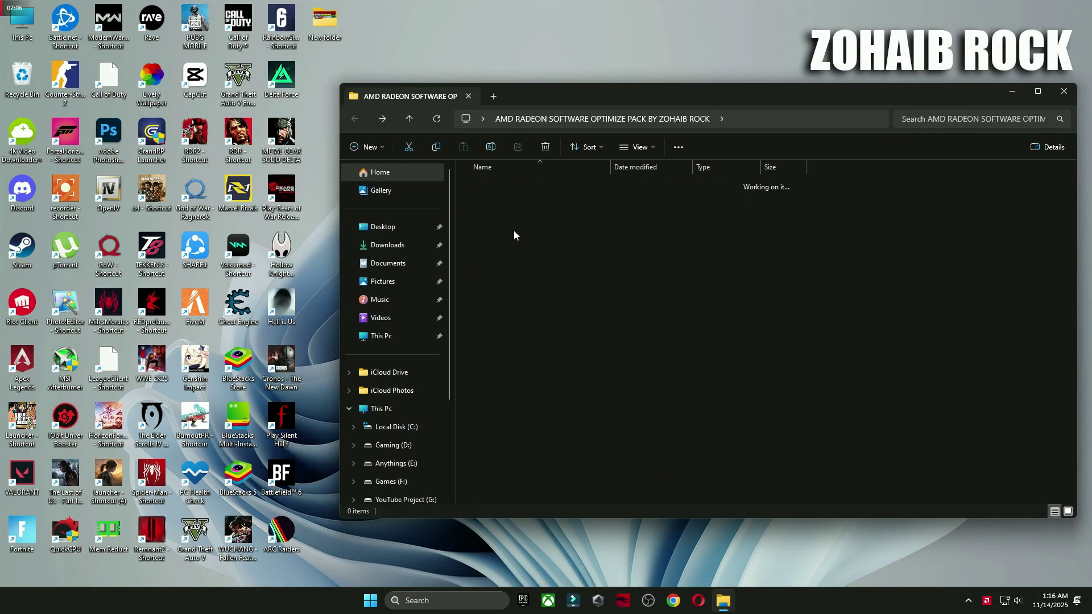
{"action": "double_click", "coordinate": [504, 210]}
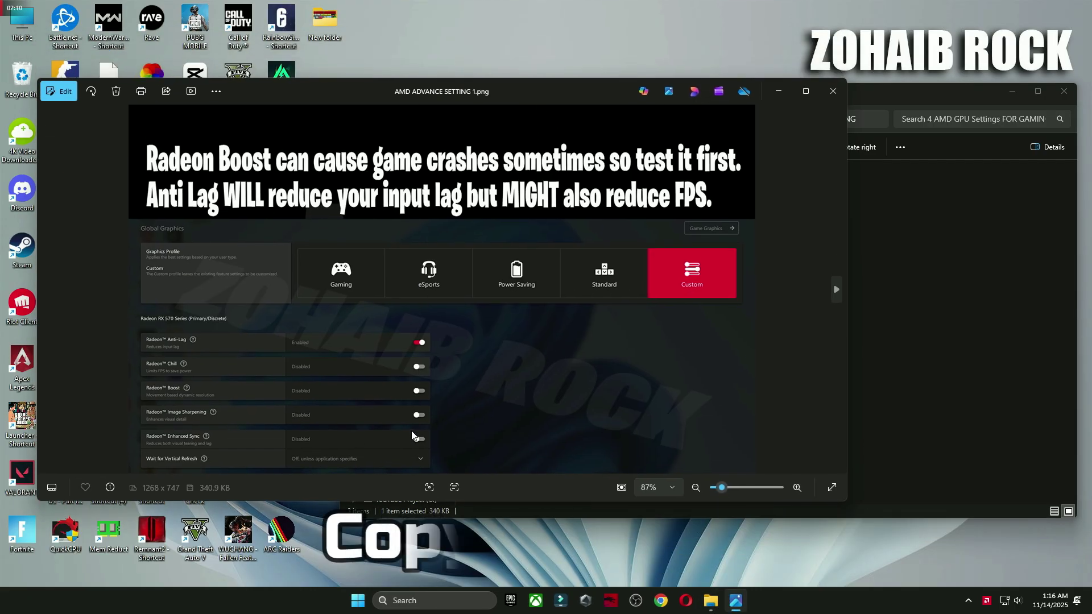
{"action": "key", "text": "Right"}
{"action": "key", "text": "Right"}
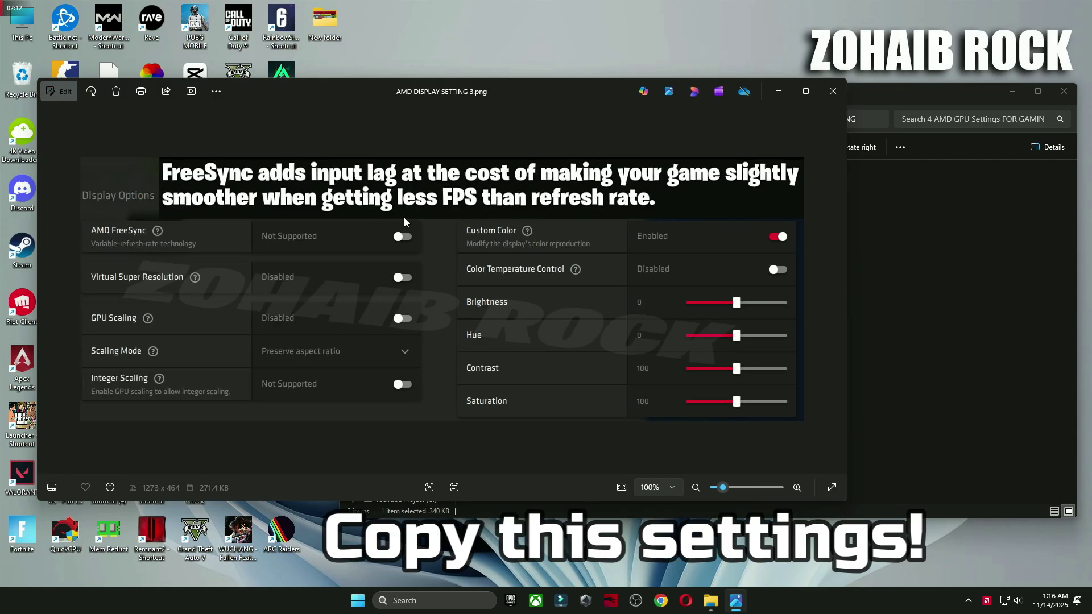
{"action": "left_click", "coordinate": [1055, 112]}
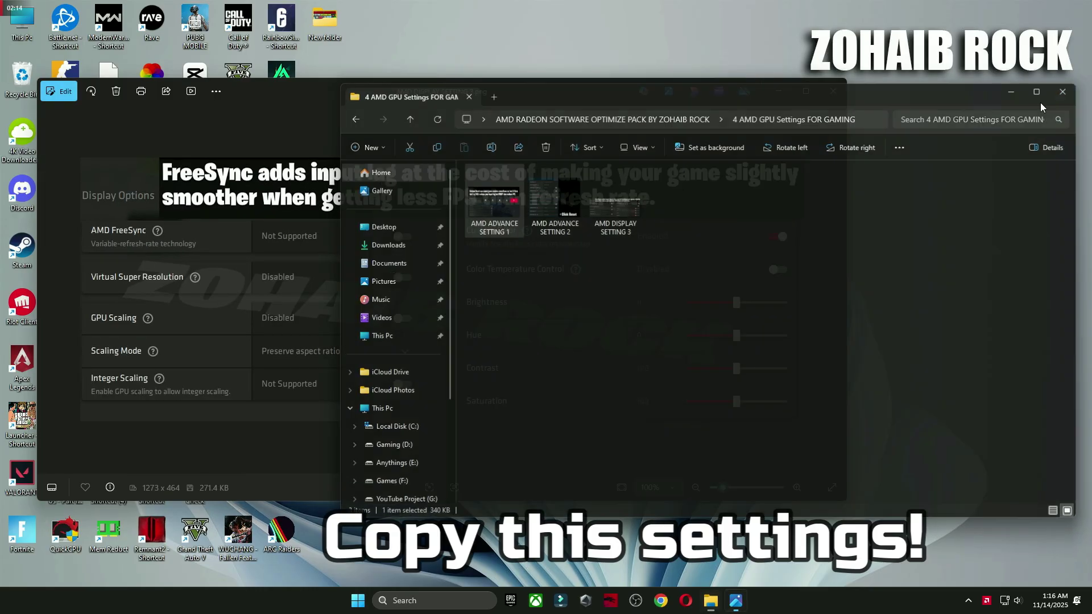
{"action": "left_click", "coordinate": [1064, 91]}
{"action": "left_click", "coordinate": [834, 91]}
Launch AMD Software: Adrenalin Edition from the desktop and reposition its window.
{"action": "right_click", "coordinate": [685, 228]}
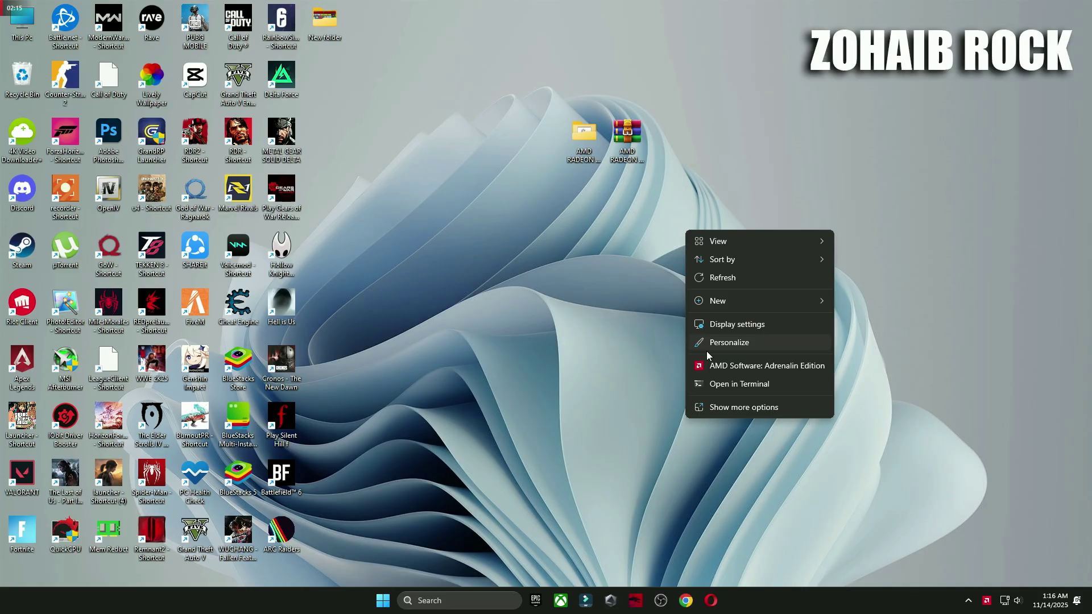
{"action": "left_click", "coordinate": [767, 366]}
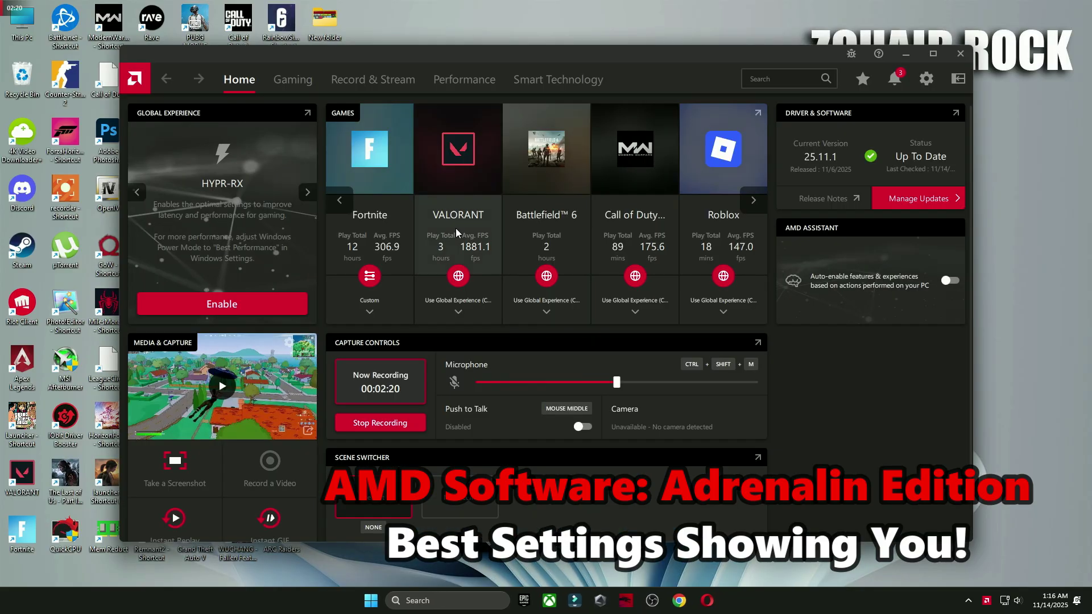
{"action": "left_click_drag", "start_coordinate": [578, 60], "coordinate": [679, 89]}
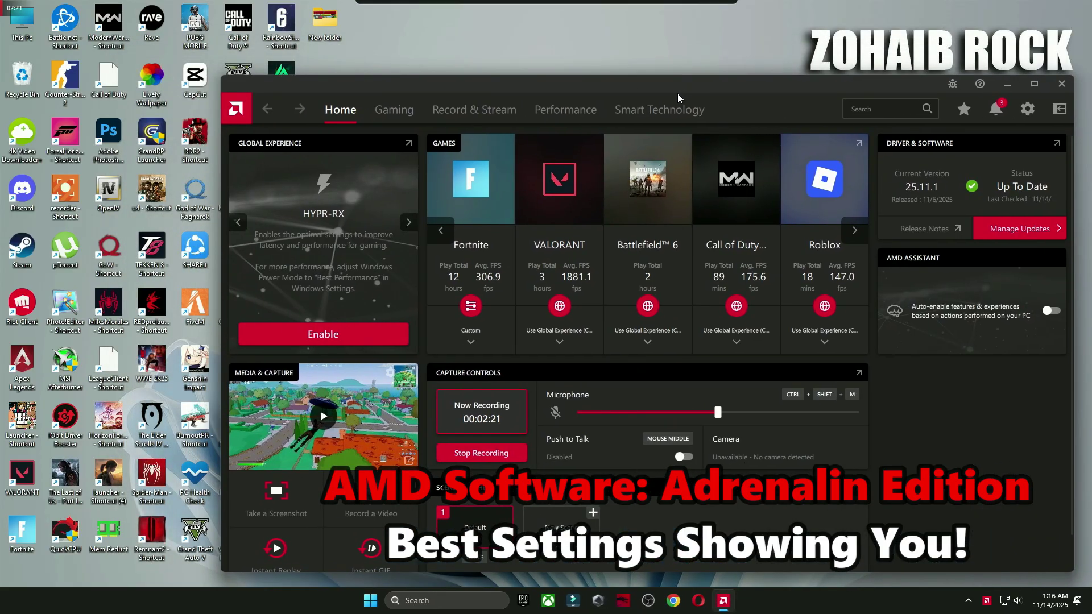
Review the global gaming Graphics settings, from Radeon Super Resolution and Anti-Lag through texture filtering, tessellation and Reset Shader Cache.
{"action": "left_click", "coordinate": [393, 106]}
{"action": "left_click", "coordinate": [307, 143]}
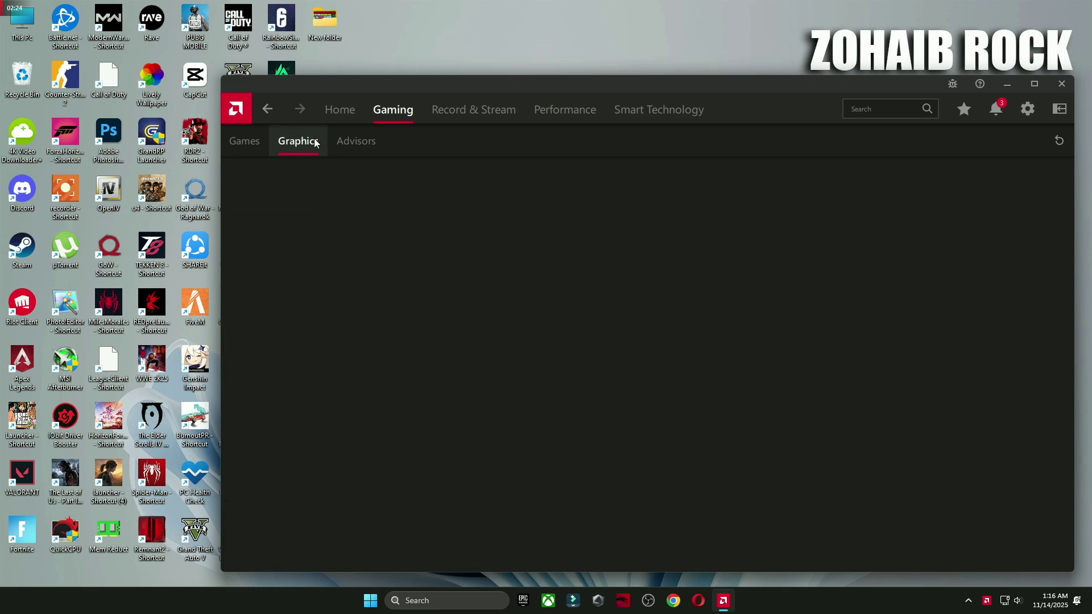
{"action": "scroll", "coordinate": [425, 242], "scroll_direction": "down", "scroll_amount": 5}
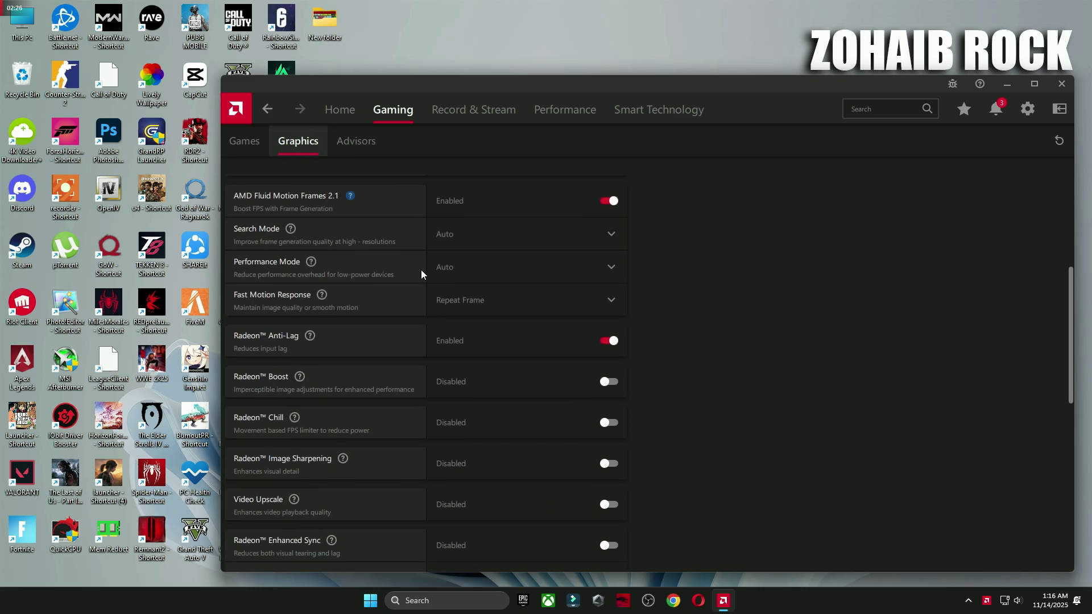
{"action": "scroll", "coordinate": [401, 238], "scroll_direction": "up", "scroll_amount": 1}
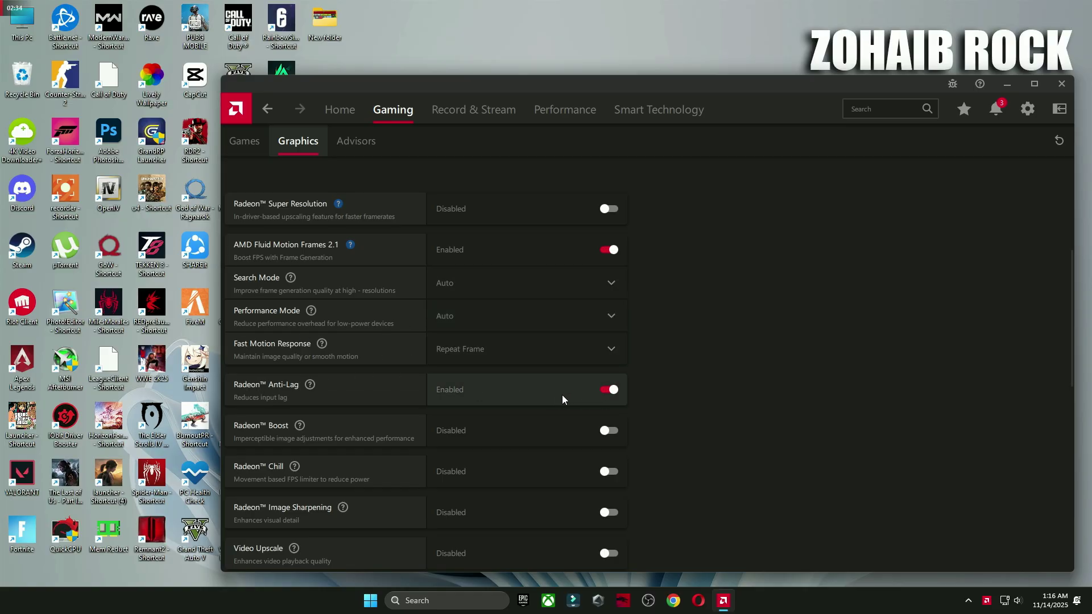
{"action": "mouse_move", "coordinate": [544, 437]}
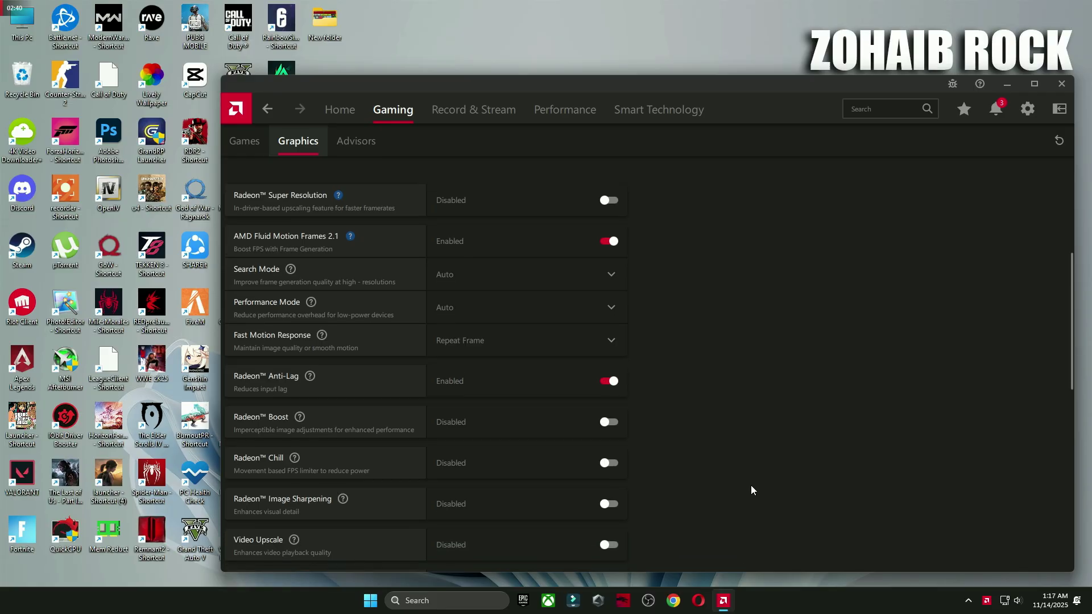
{"action": "scroll", "coordinate": [751, 485], "scroll_direction": "down", "scroll_amount": 10}
{"action": "scroll", "coordinate": [752, 456], "scroll_direction": "up", "scroll_amount": 1}
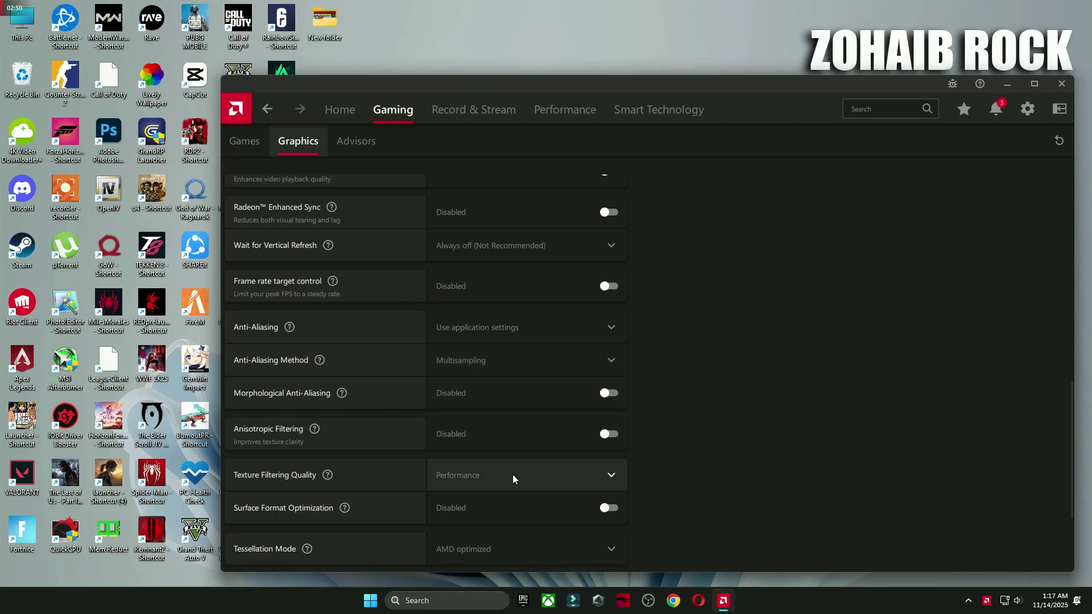
{"action": "scroll", "coordinate": [512, 462], "scroll_direction": "down", "scroll_amount": 3}
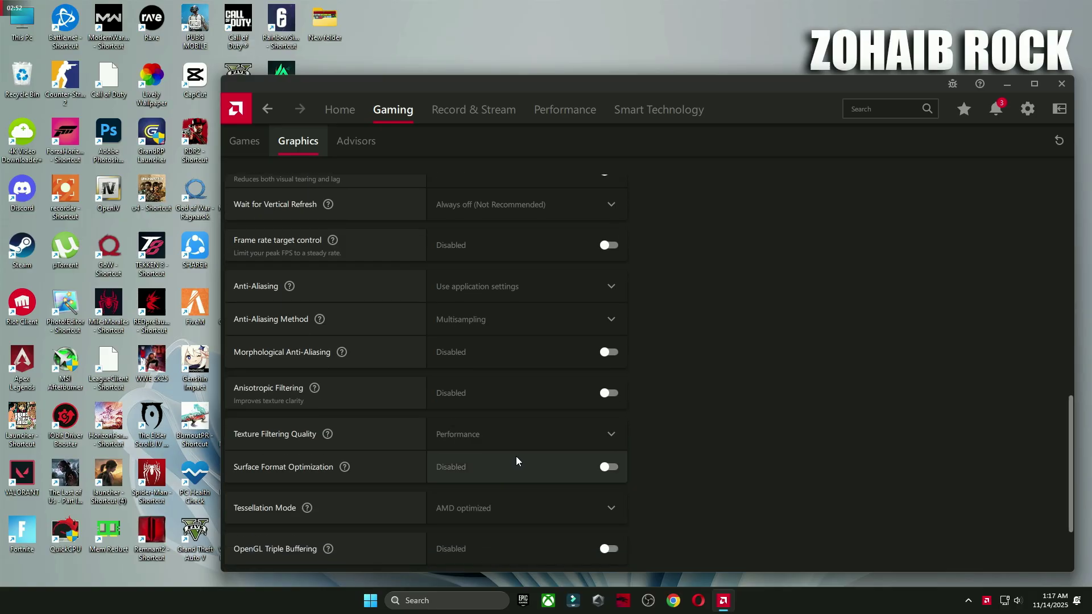
{"action": "scroll", "coordinate": [524, 449], "scroll_direction": "down", "scroll_amount": 2}
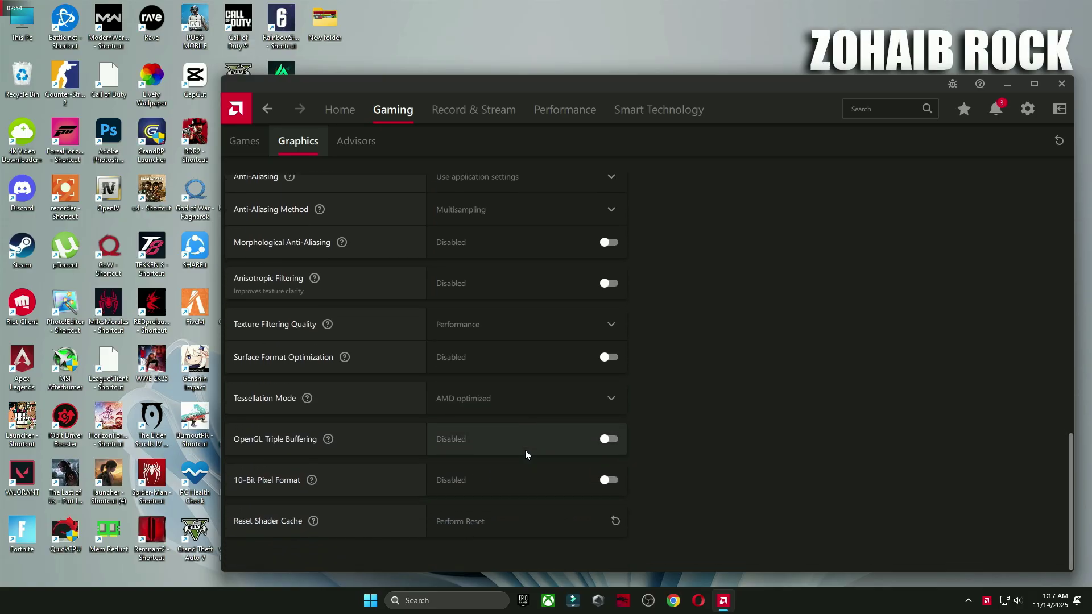
{"action": "scroll", "coordinate": [537, 435], "scroll_direction": "up", "scroll_amount": 2}
{"action": "scroll", "coordinate": [552, 412], "scroll_direction": "up", "scroll_amount": 12}
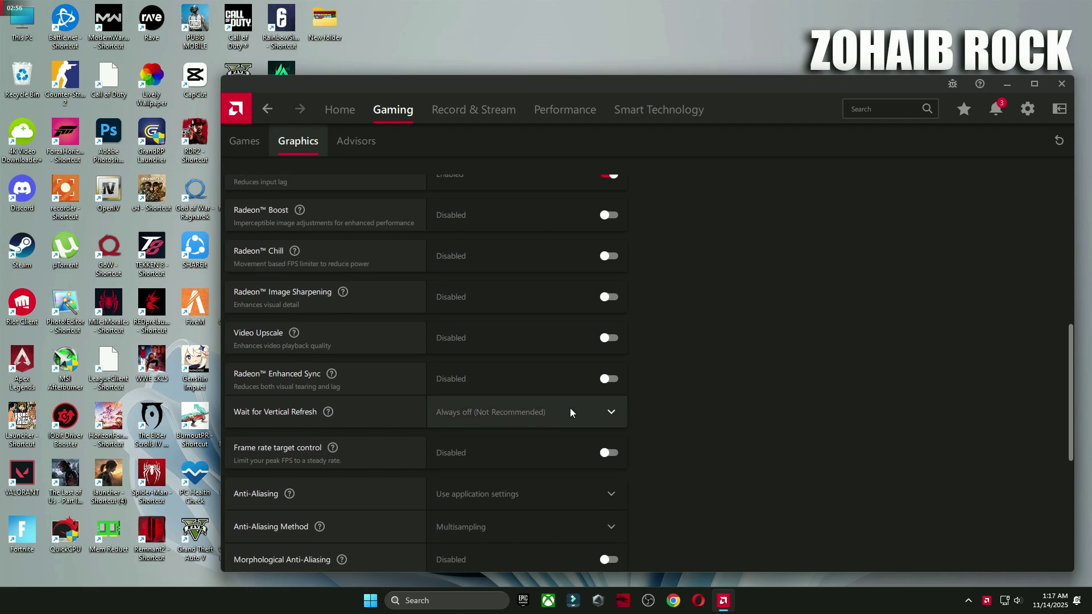
{"action": "scroll", "coordinate": [578, 404], "scroll_direction": "up", "scroll_amount": 3}
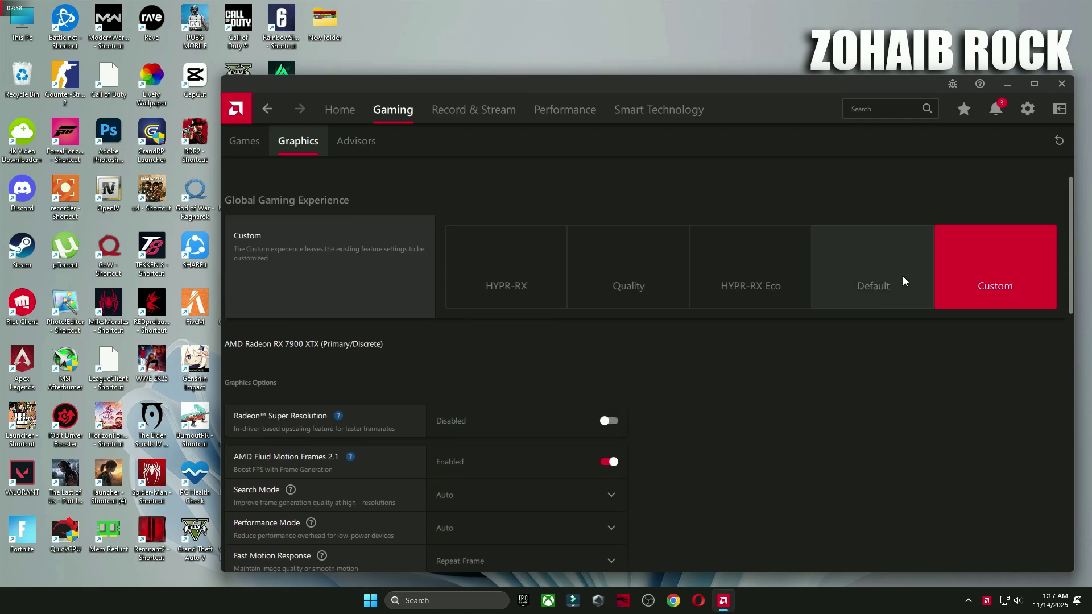
Review the Display settings with Custom Color switched on and back off, and close AMD Software.
{"action": "left_click", "coordinate": [1028, 110]}
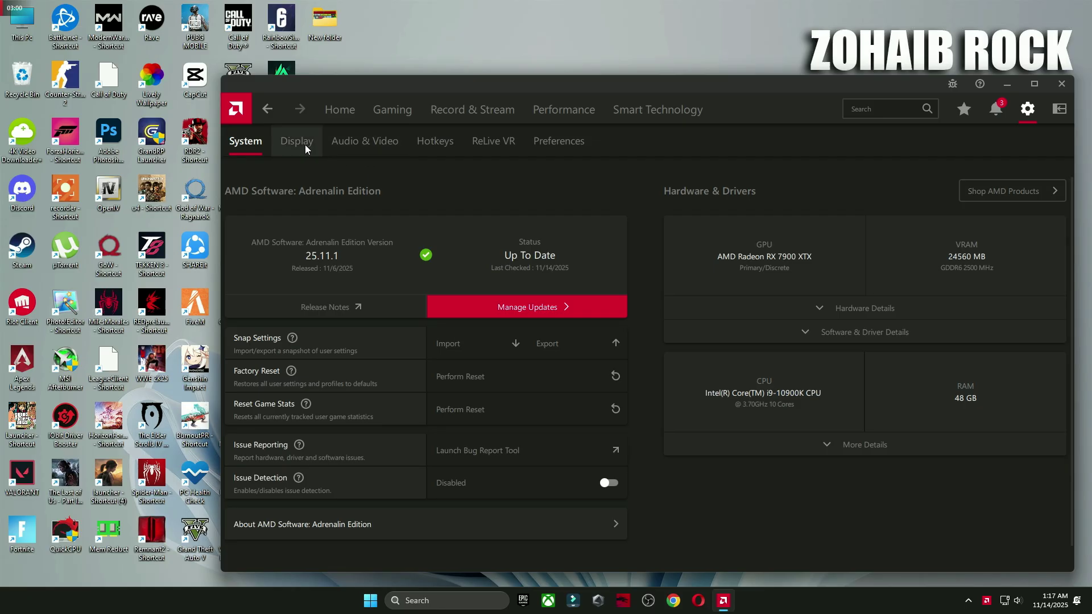
{"action": "left_click", "coordinate": [296, 142]}
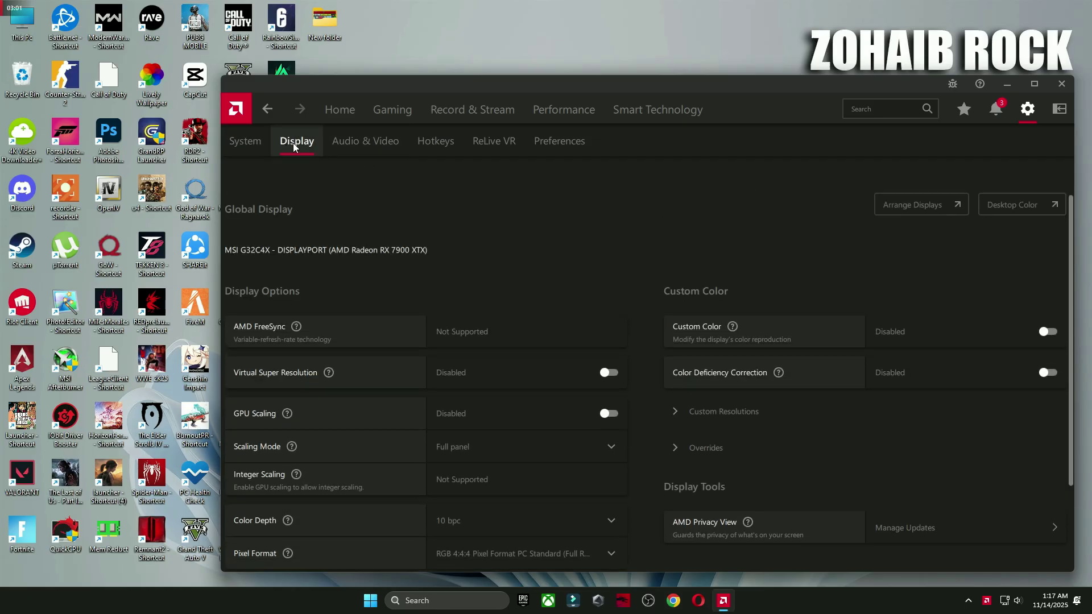
{"action": "left_click", "coordinate": [1024, 332]}
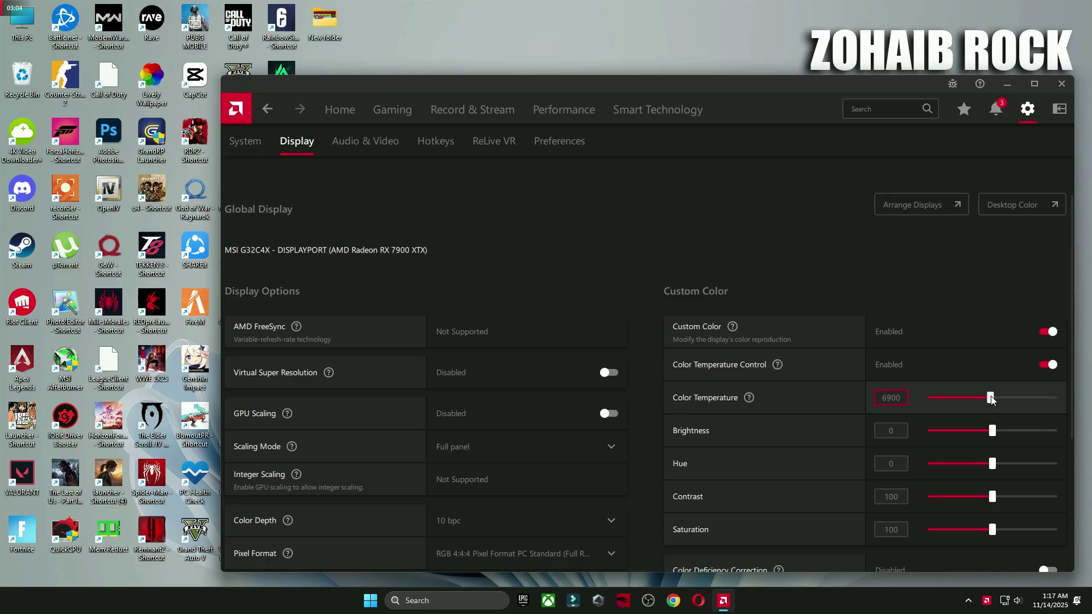
{"action": "scroll", "coordinate": [643, 341], "scroll_direction": "down", "scroll_amount": 4}
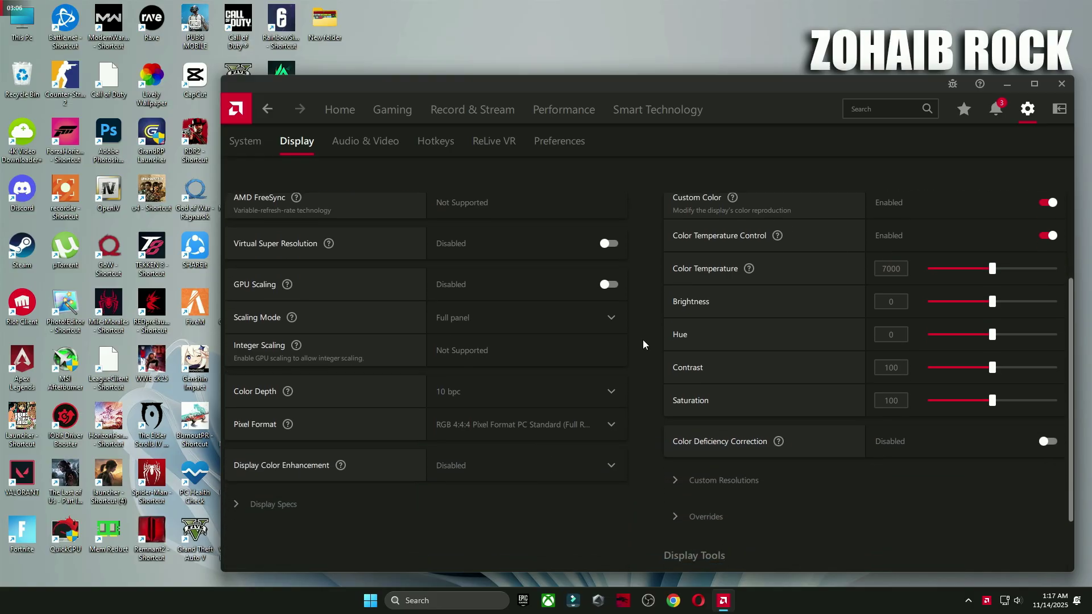
{"action": "scroll", "coordinate": [643, 340], "scroll_direction": "up", "scroll_amount": 3}
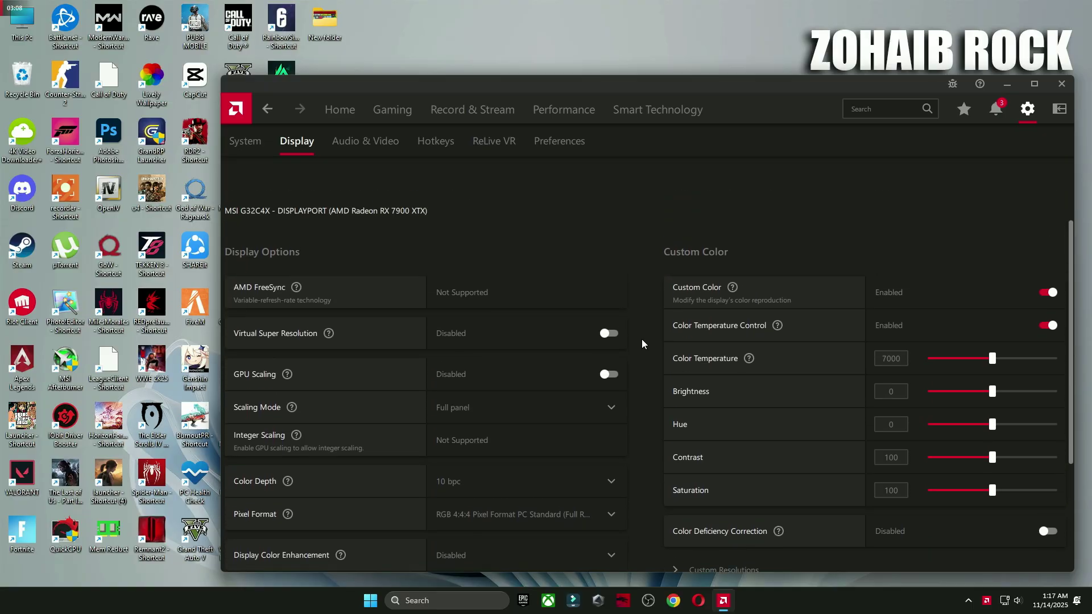
{"action": "left_click", "coordinate": [1046, 297]}
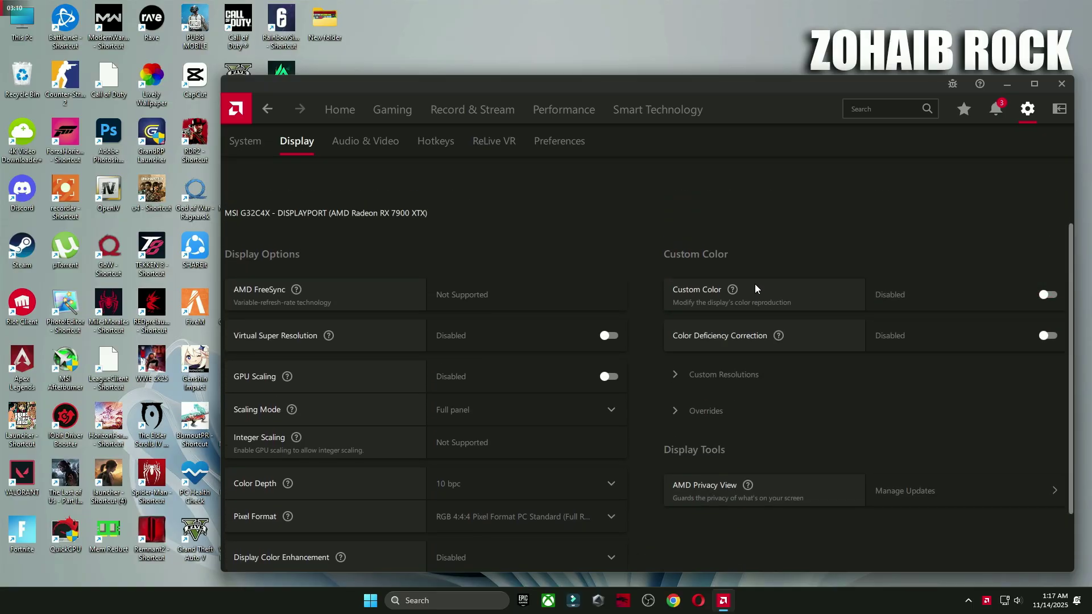
{"action": "left_click", "coordinate": [339, 109]}
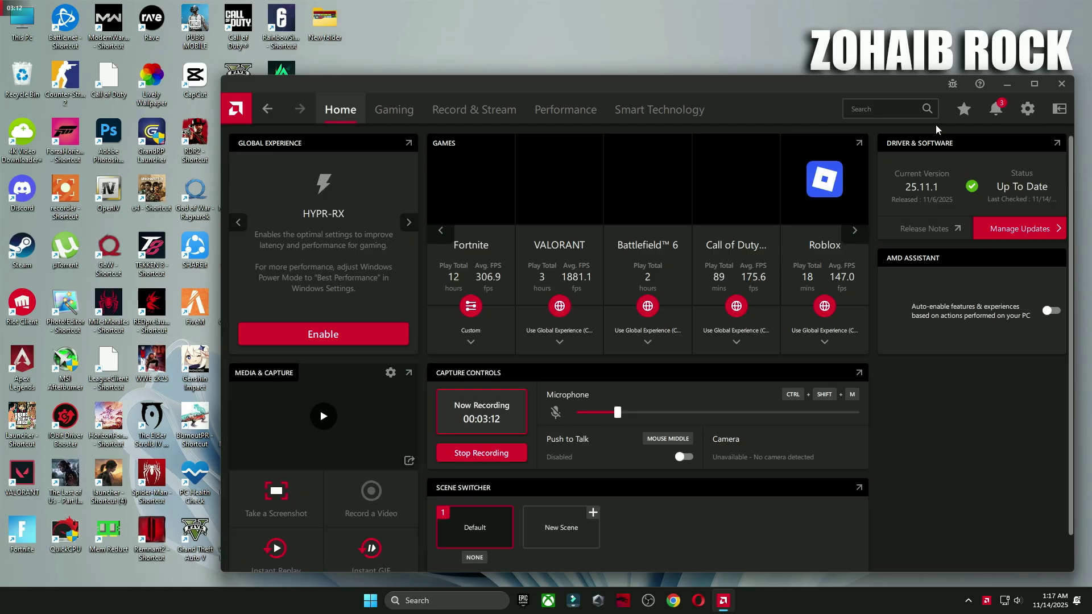
{"action": "left_click", "coordinate": [1062, 84]}
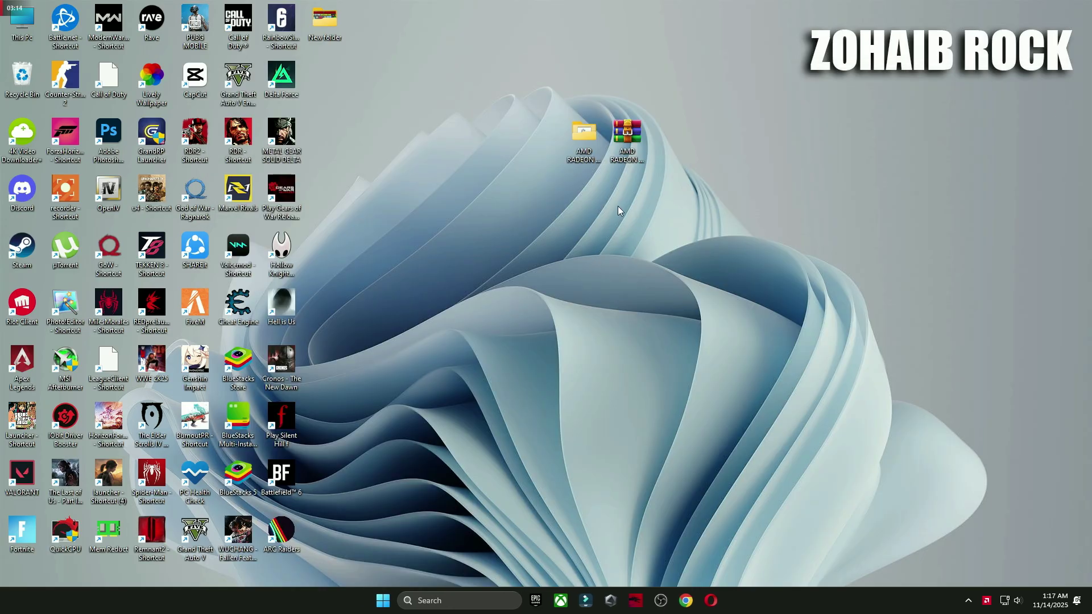
Open the Gaming section of Windows Settings and go through Game Mode to the display Graphics page.
{"action": "key", "text": "super"}
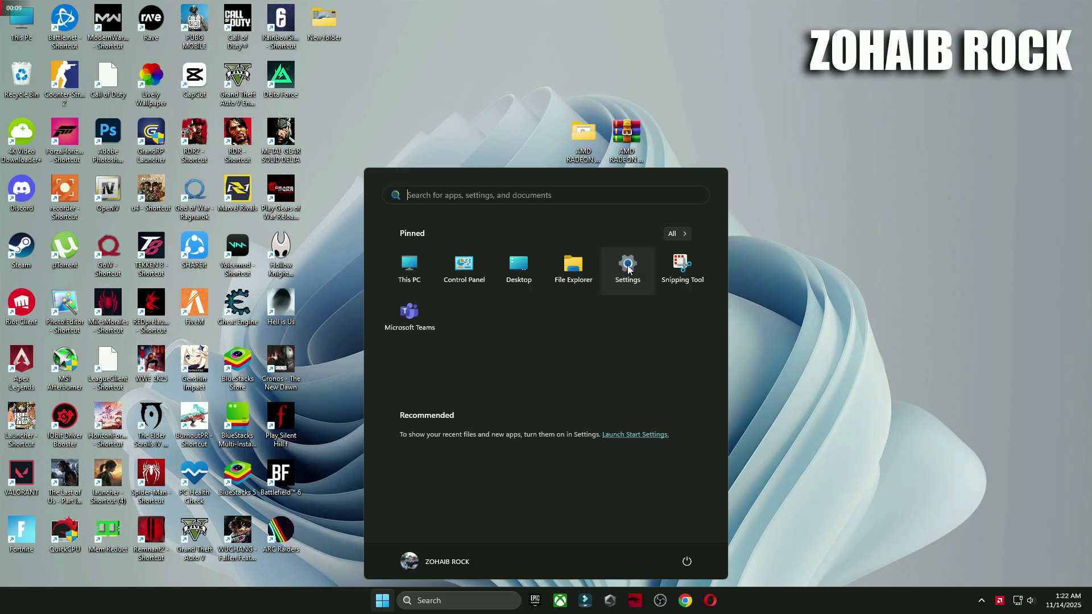
{"action": "left_click", "coordinate": [628, 266]}
{"action": "left_click", "coordinate": [69, 280]}
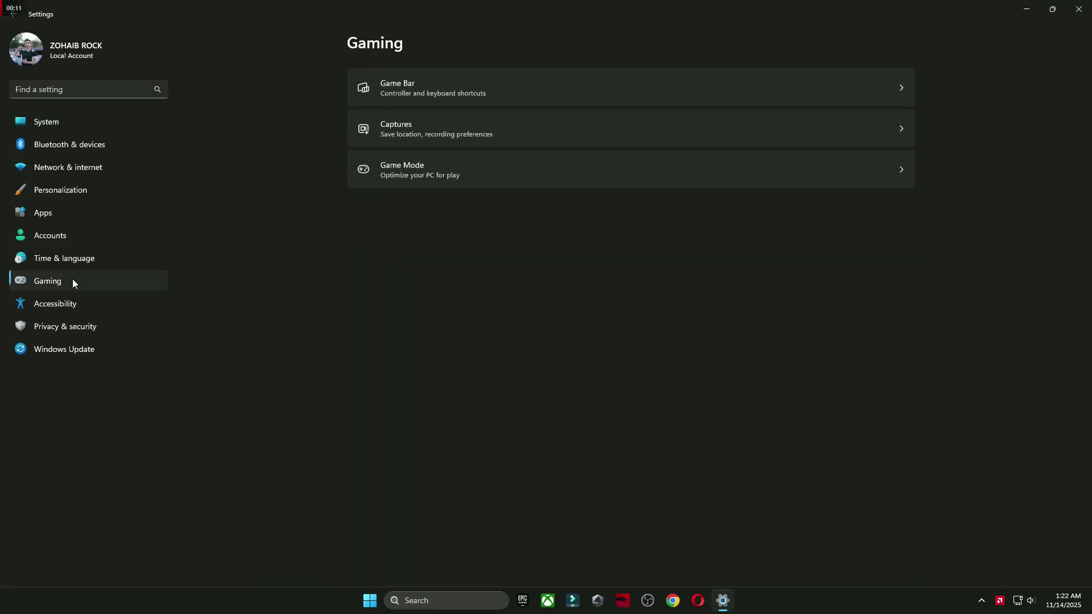
{"action": "left_click", "coordinate": [421, 174]}
{"action": "left_click", "coordinate": [449, 162]}
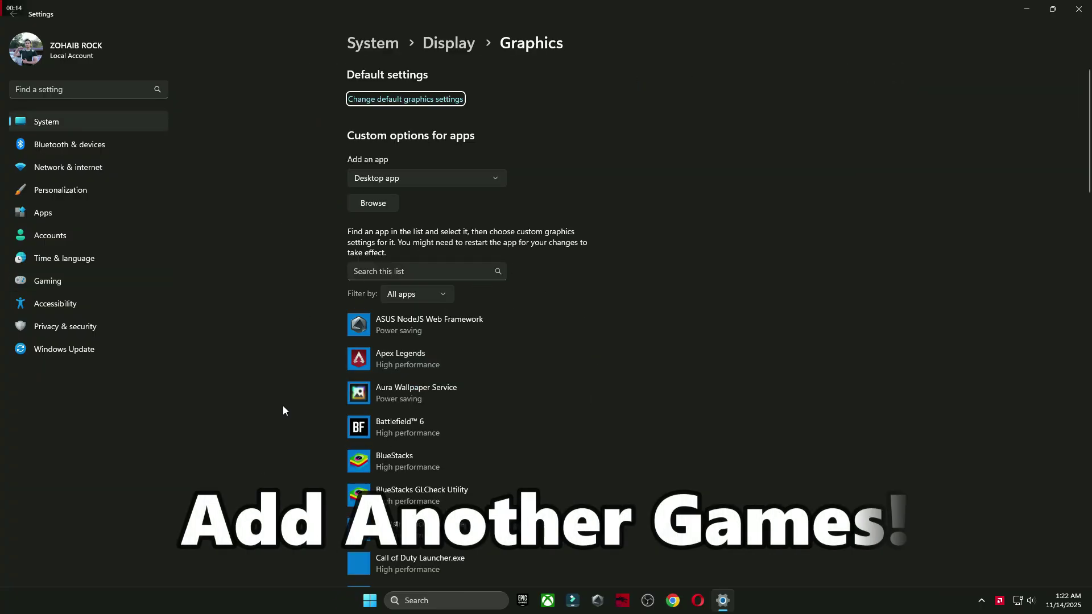
Add FortniteClient-Win64-Shipping from Games\Fortnite\FortniteGame\Binaries\Win64 on the New Games (K:) drive to the custom graphics app list.
{"action": "left_click", "coordinate": [381, 203]}
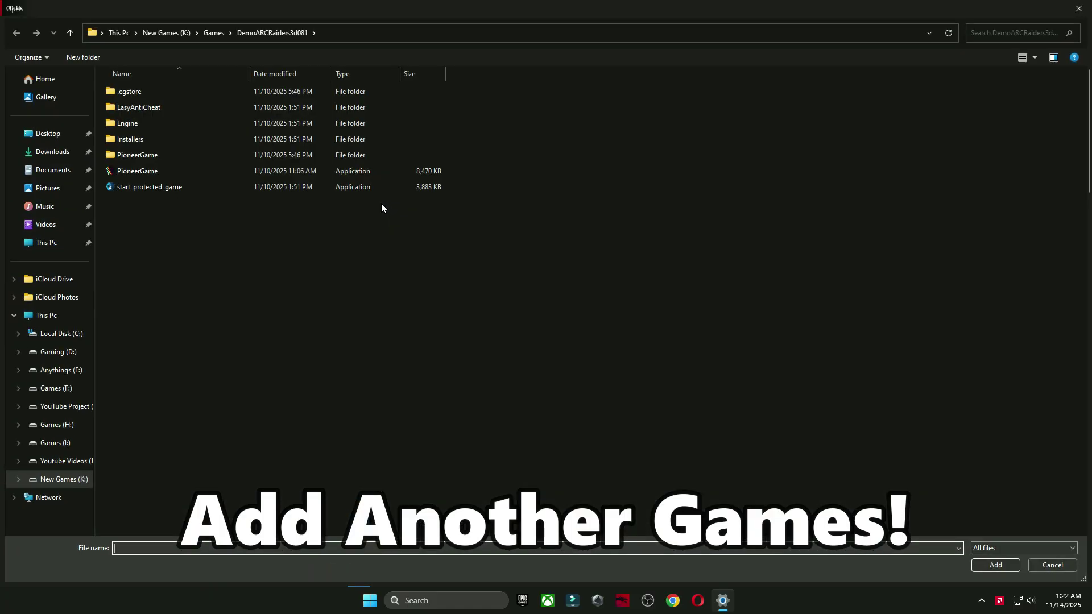
{"action": "left_click", "coordinate": [64, 484]}
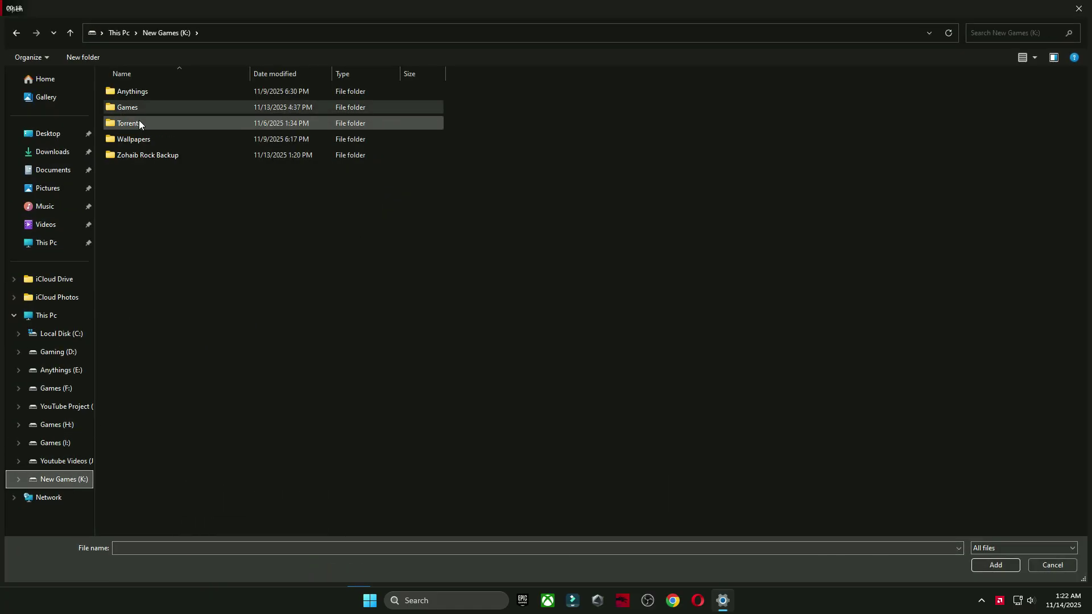
{"action": "double_click", "coordinate": [133, 108]}
{"action": "double_click", "coordinate": [131, 127]}
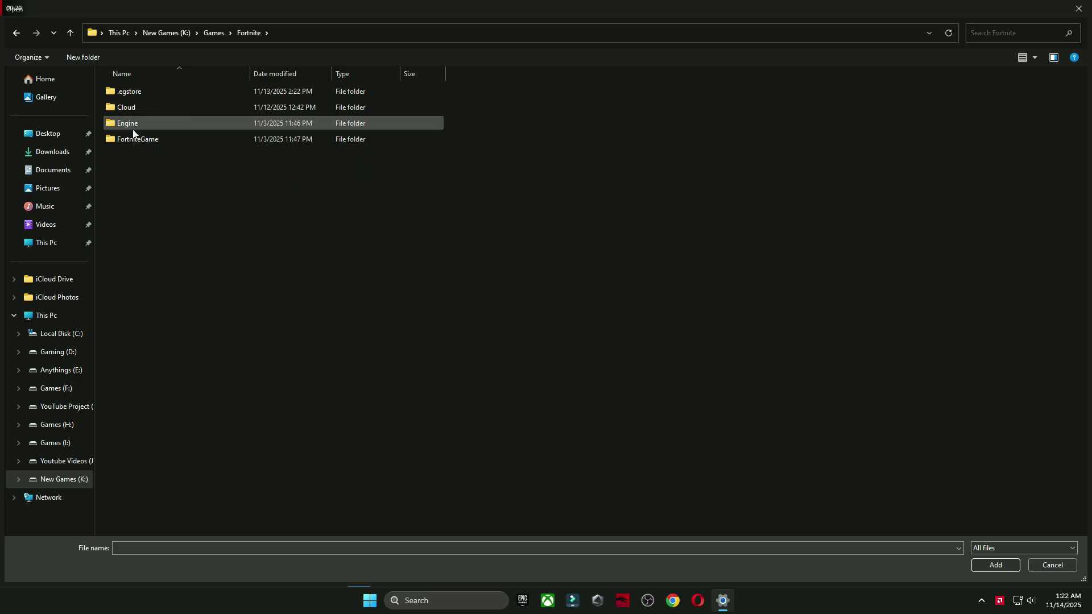
{"action": "double_click", "coordinate": [162, 140]}
{"action": "double_click", "coordinate": [148, 94]}
{"action": "double_click", "coordinate": [155, 109]}
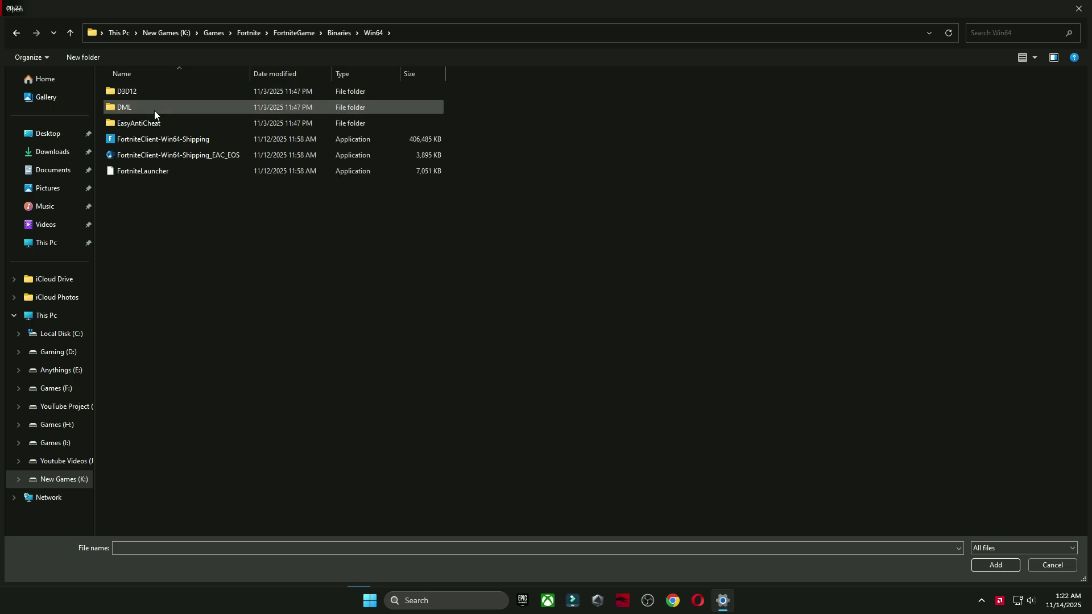
{"action": "left_click", "coordinate": [996, 565]}
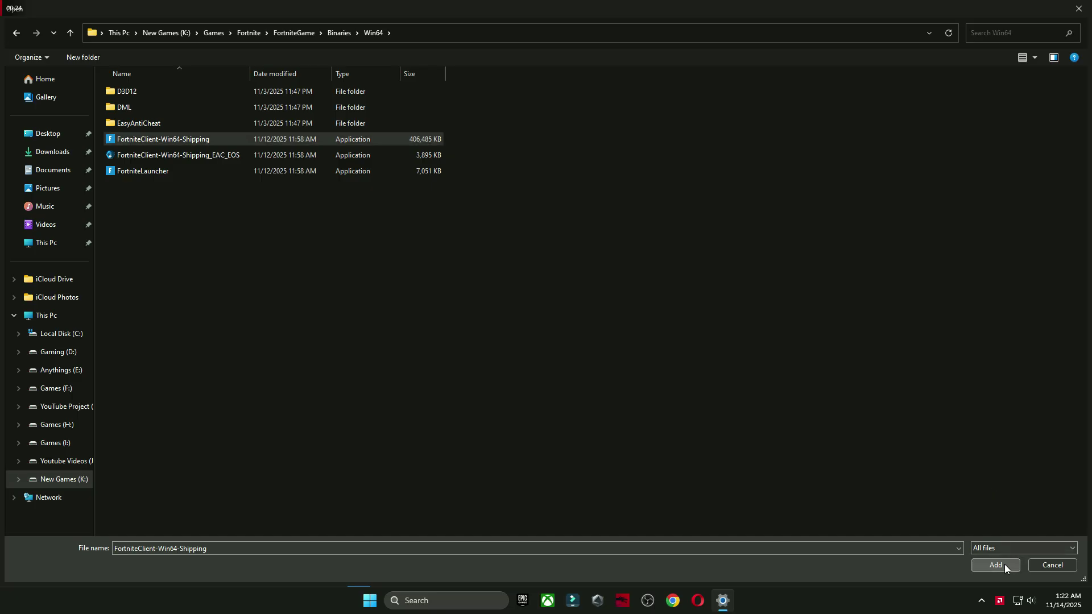
Set Fortnite's graphics preference to High performance in the app list and save it.
{"action": "scroll", "coordinate": [543, 384], "scroll_direction": "down", "scroll_amount": 8}
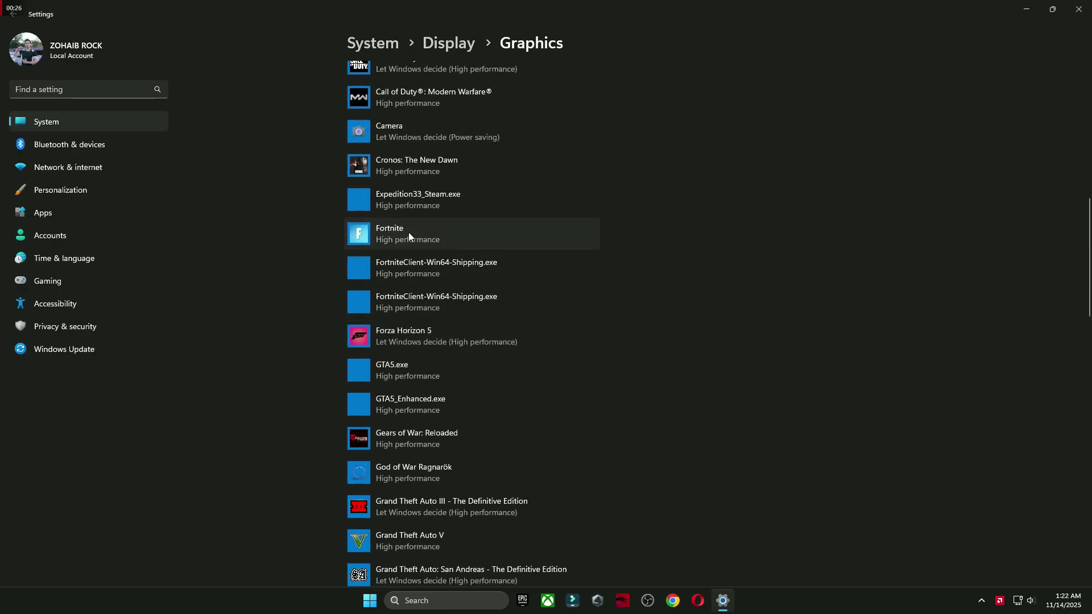
{"action": "left_click", "coordinate": [409, 232]}
{"action": "left_click", "coordinate": [513, 297]}
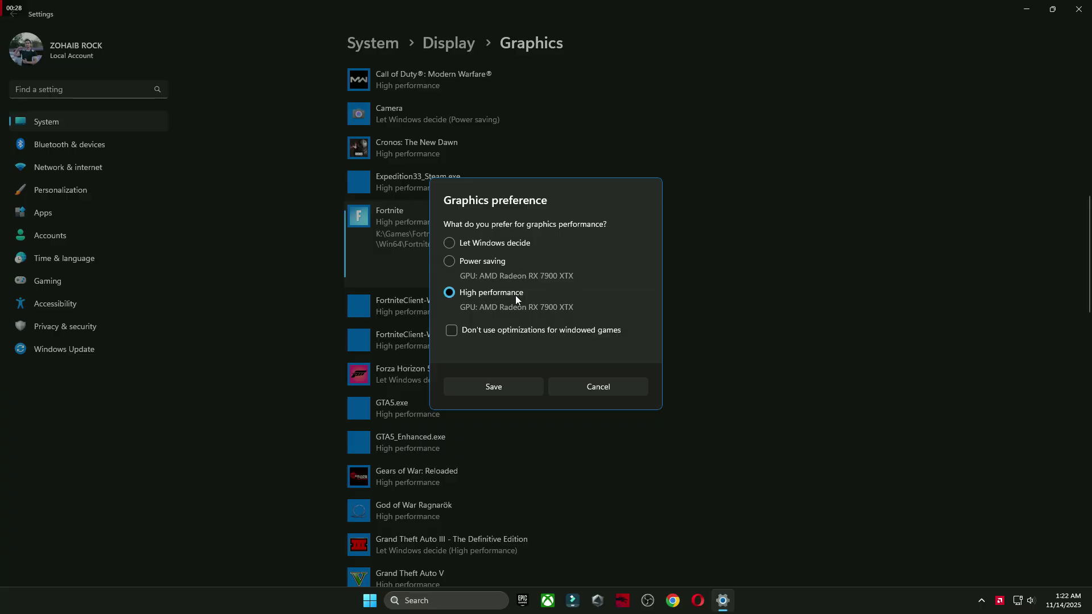
{"action": "left_click", "coordinate": [486, 387]}
Close Settings and open the power options for restarting the PC.
{"action": "left_click", "coordinate": [1079, 8]}
{"action": "left_click", "coordinate": [382, 601]}
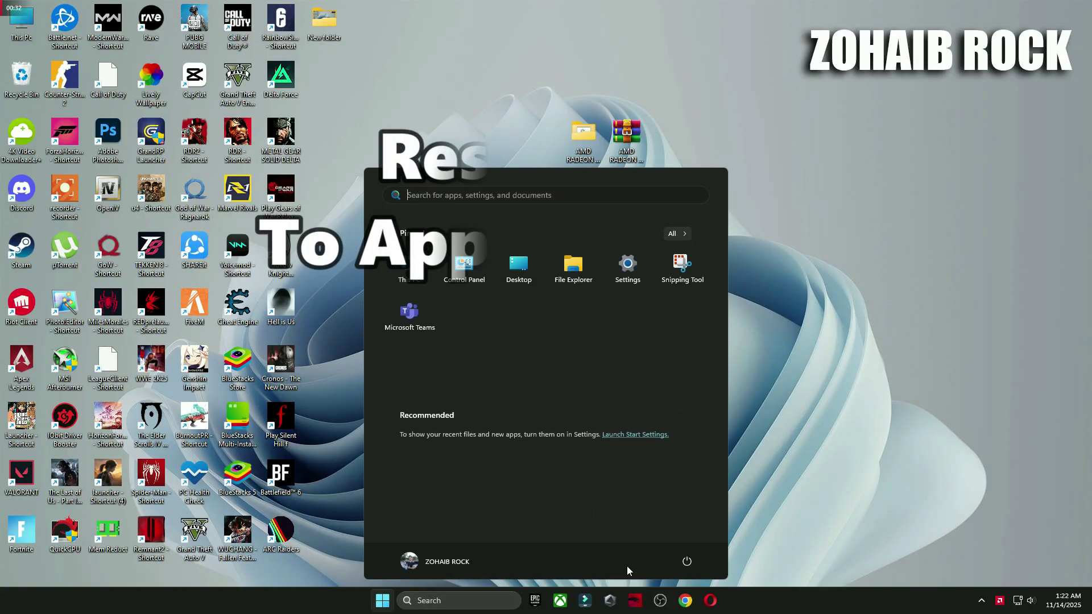
{"action": "left_click", "coordinate": [687, 561]}
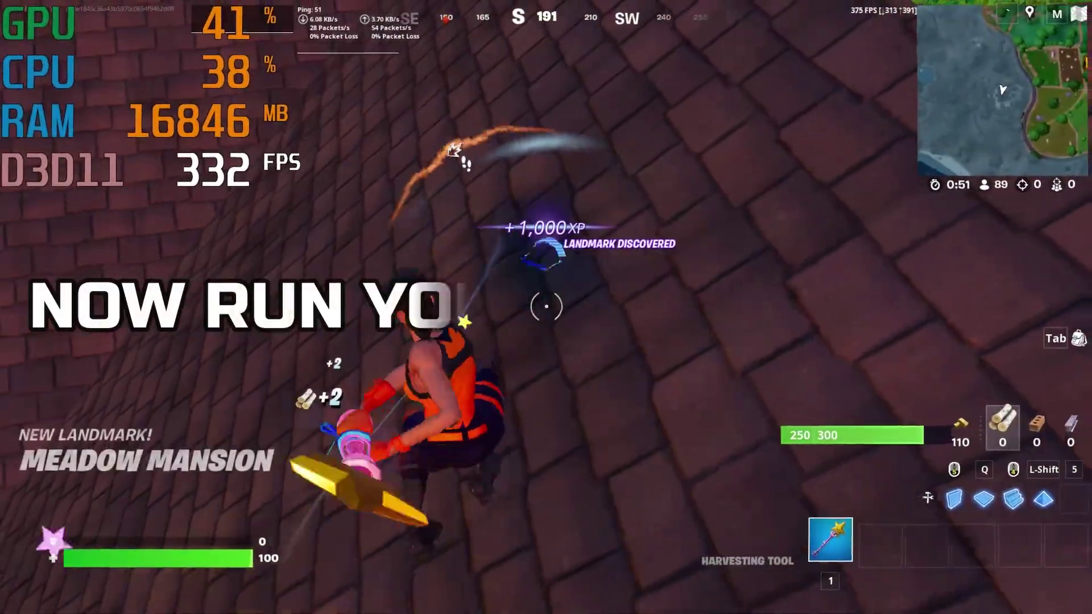
{"action": "left_click", "coordinate": [546, 308]}
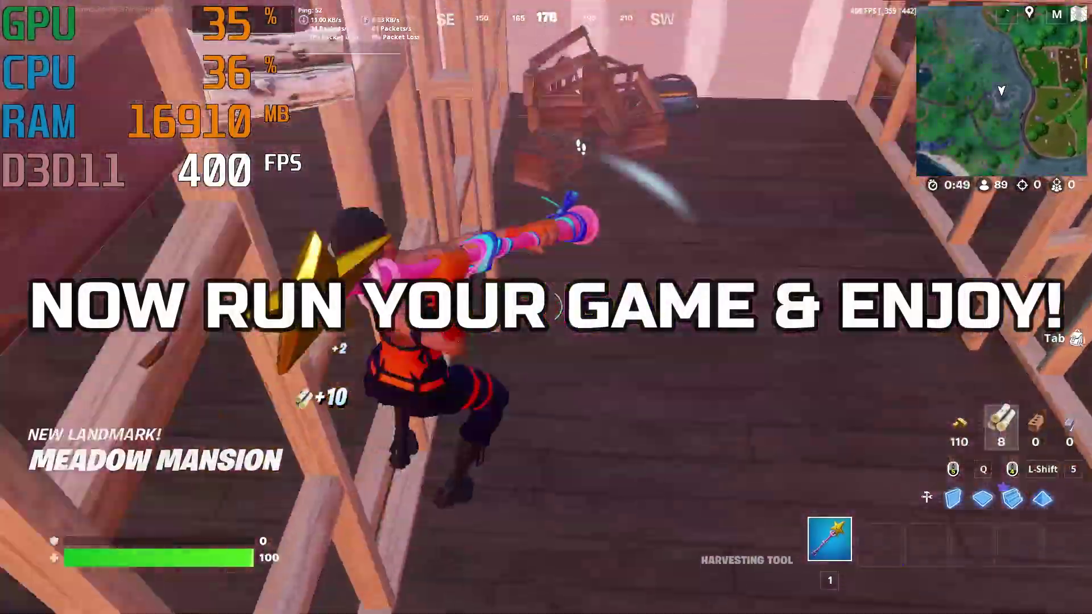
{"action": "left_click", "coordinate": [546, 307]}
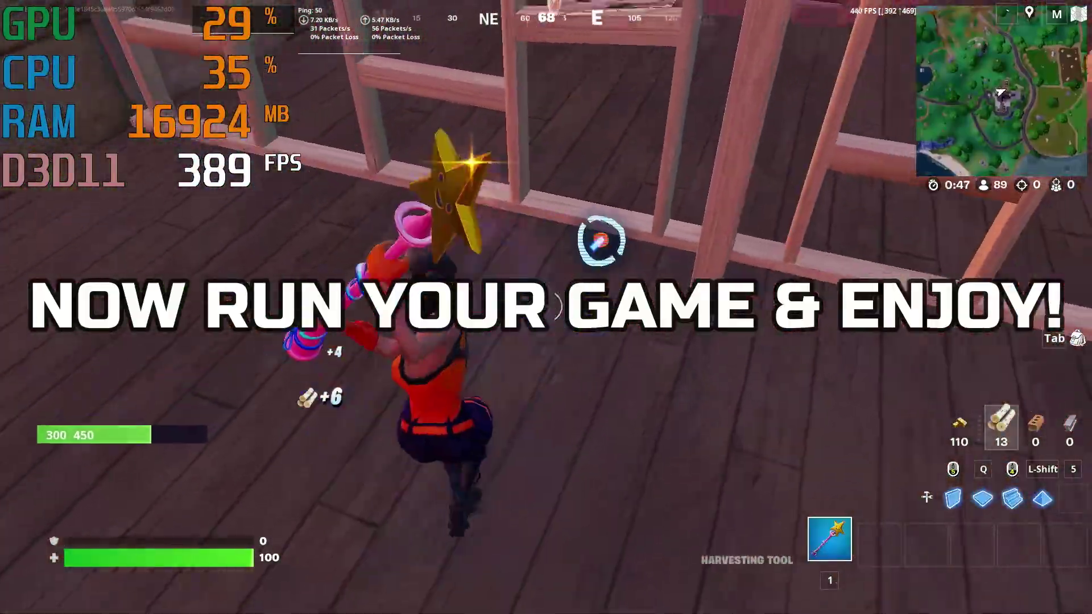
{"action": "left_click", "coordinate": [546, 307]}
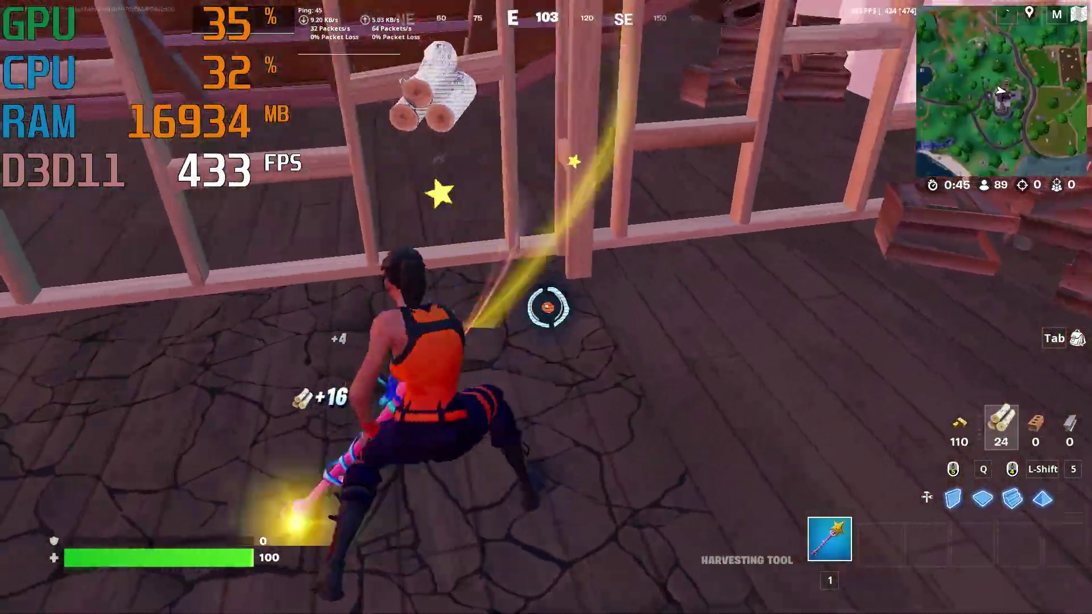
{"action": "left_click", "coordinate": [546, 307]}
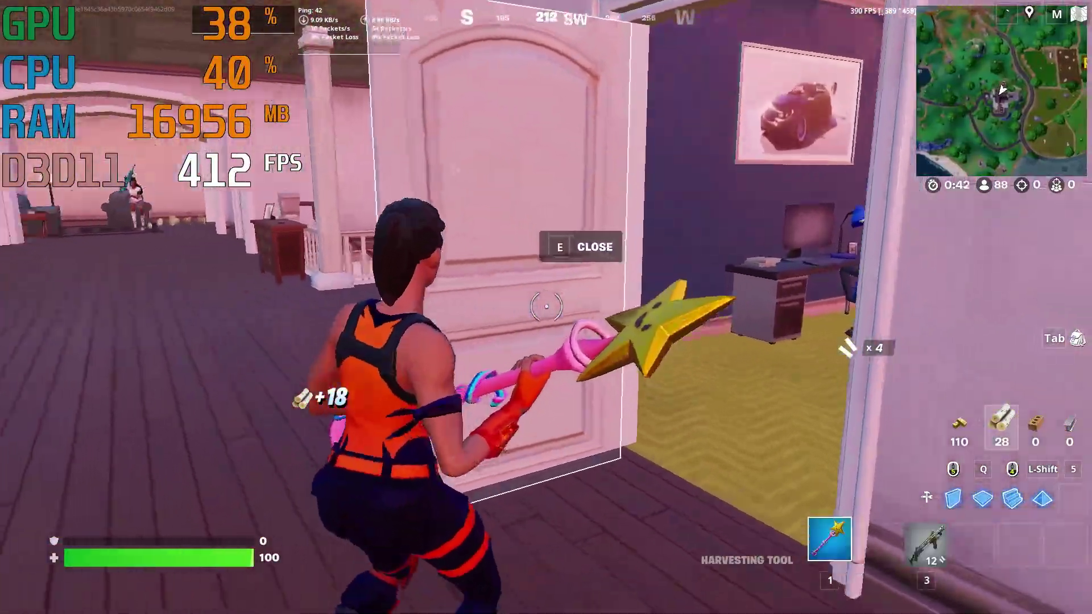
{"action": "key", "text": "3"}
{"action": "left_click", "coordinate": [546, 307]}
{"action": "key", "text": "d"}
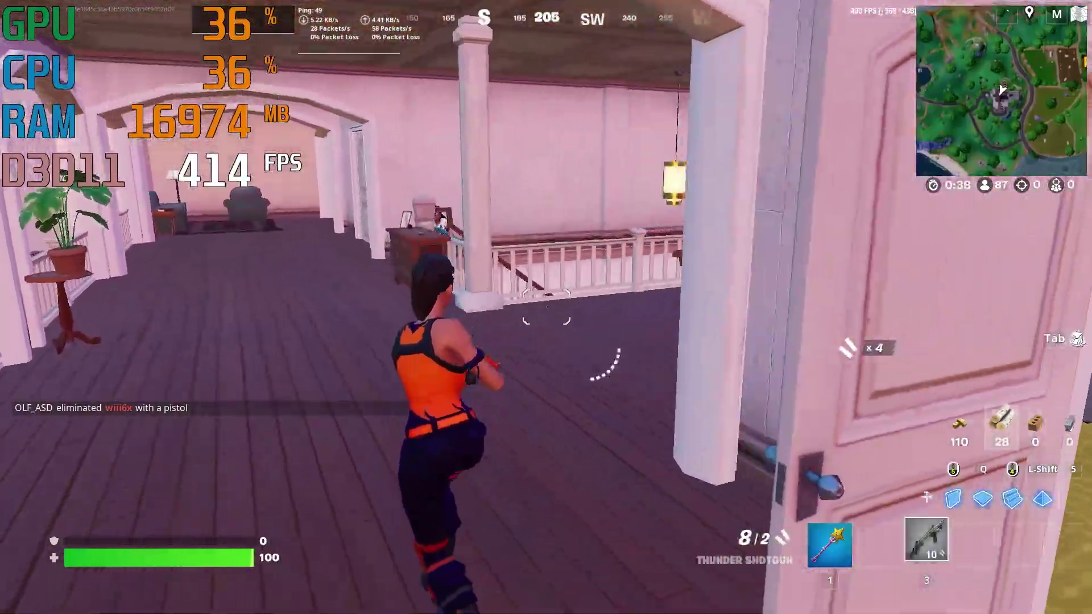
{"action": "left_click", "coordinate": [547, 307]}
{"action": "key", "text": "q"}
{"action": "left_click", "coordinate": [546, 307]}
{"action": "key", "text": "3"}
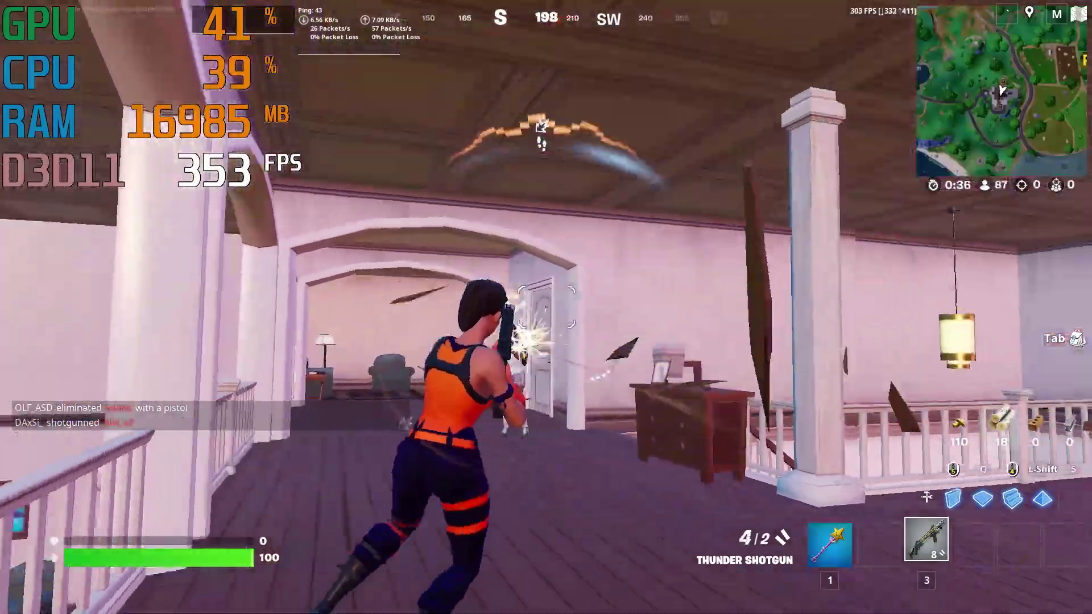
{"action": "left_click", "coordinate": [546, 307]}
{"action": "key", "text": "q"}
{"action": "left_click", "coordinate": [546, 307]}
{"action": "key", "text": "w"}
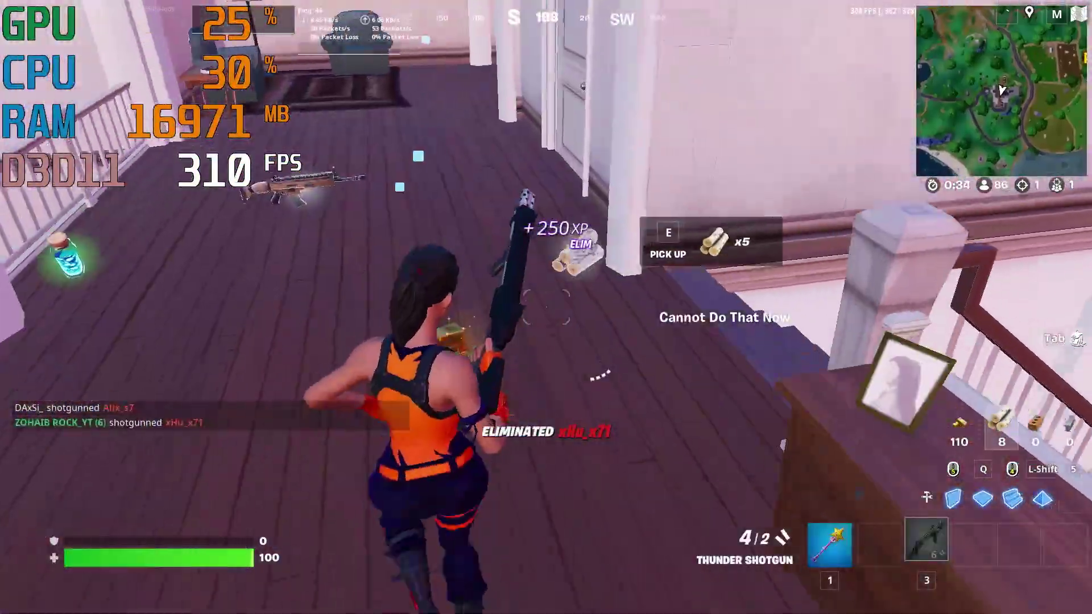
{"action": "key", "text": "r"}
{"action": "key", "text": "w"}
{"action": "key", "text": "e"}
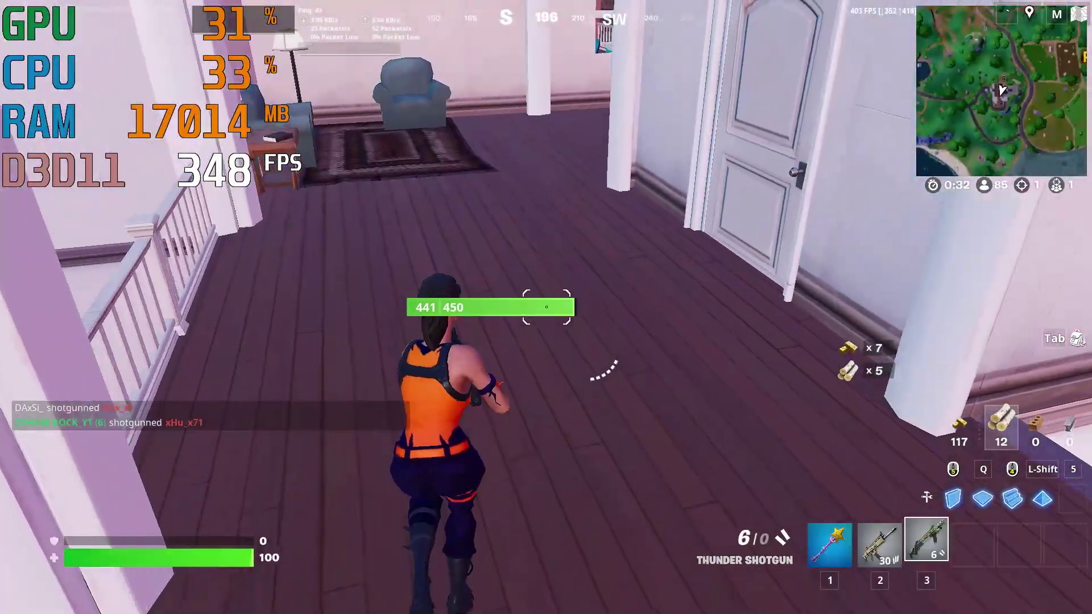
{"action": "key", "text": "x"}
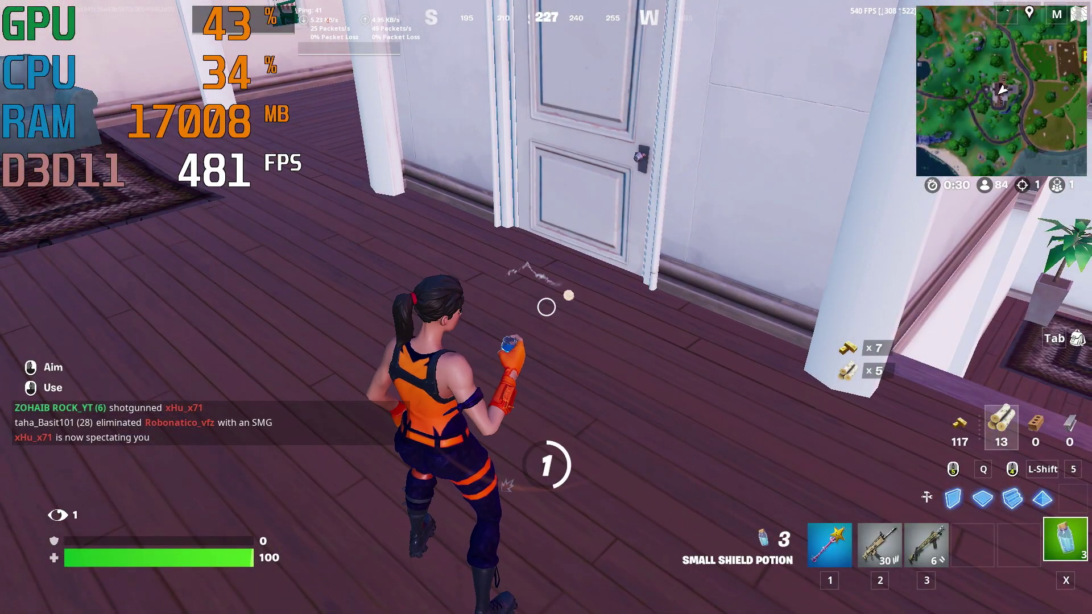
{"action": "left_click", "coordinate": [546, 307]}
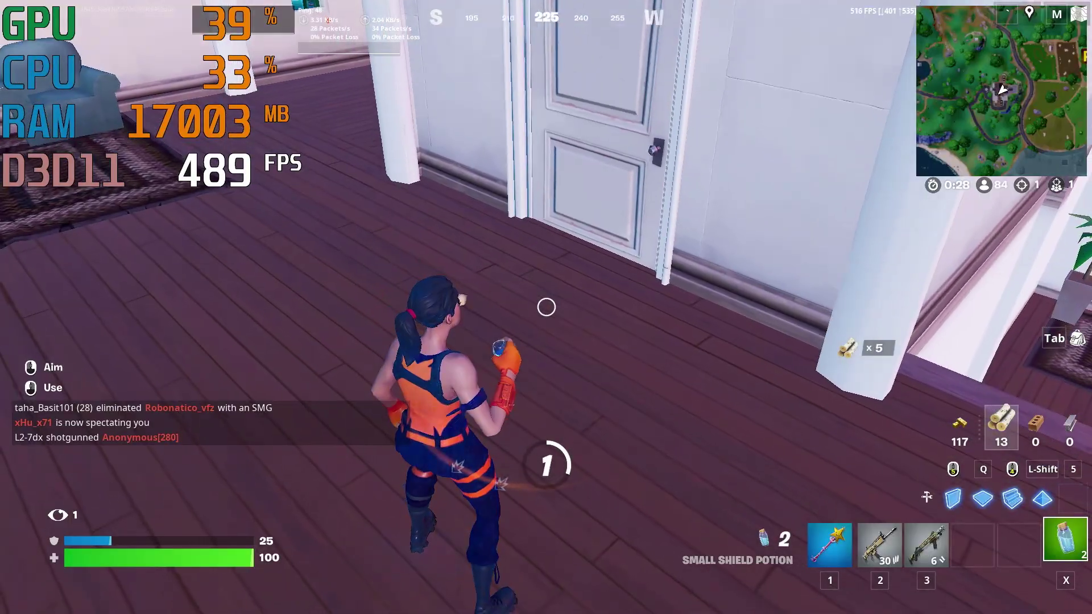